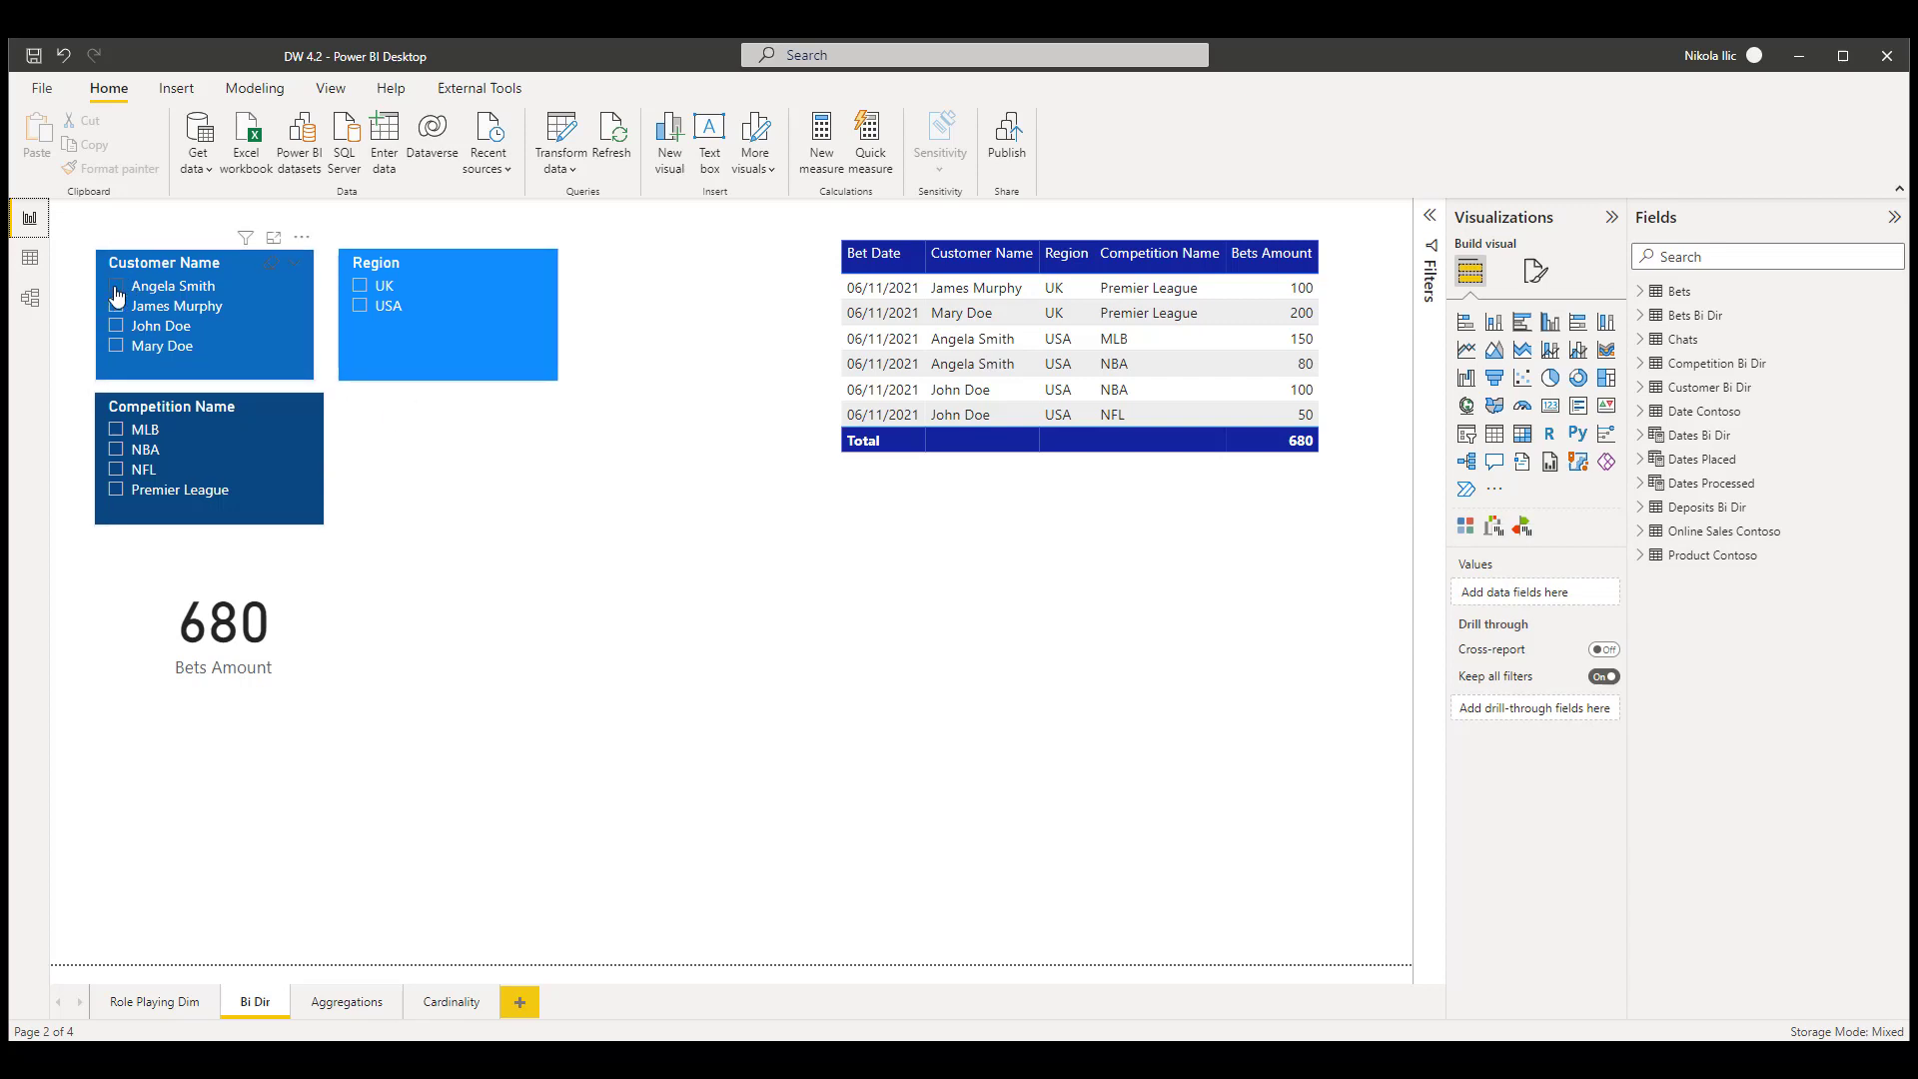
pyautogui.click(30, 258)
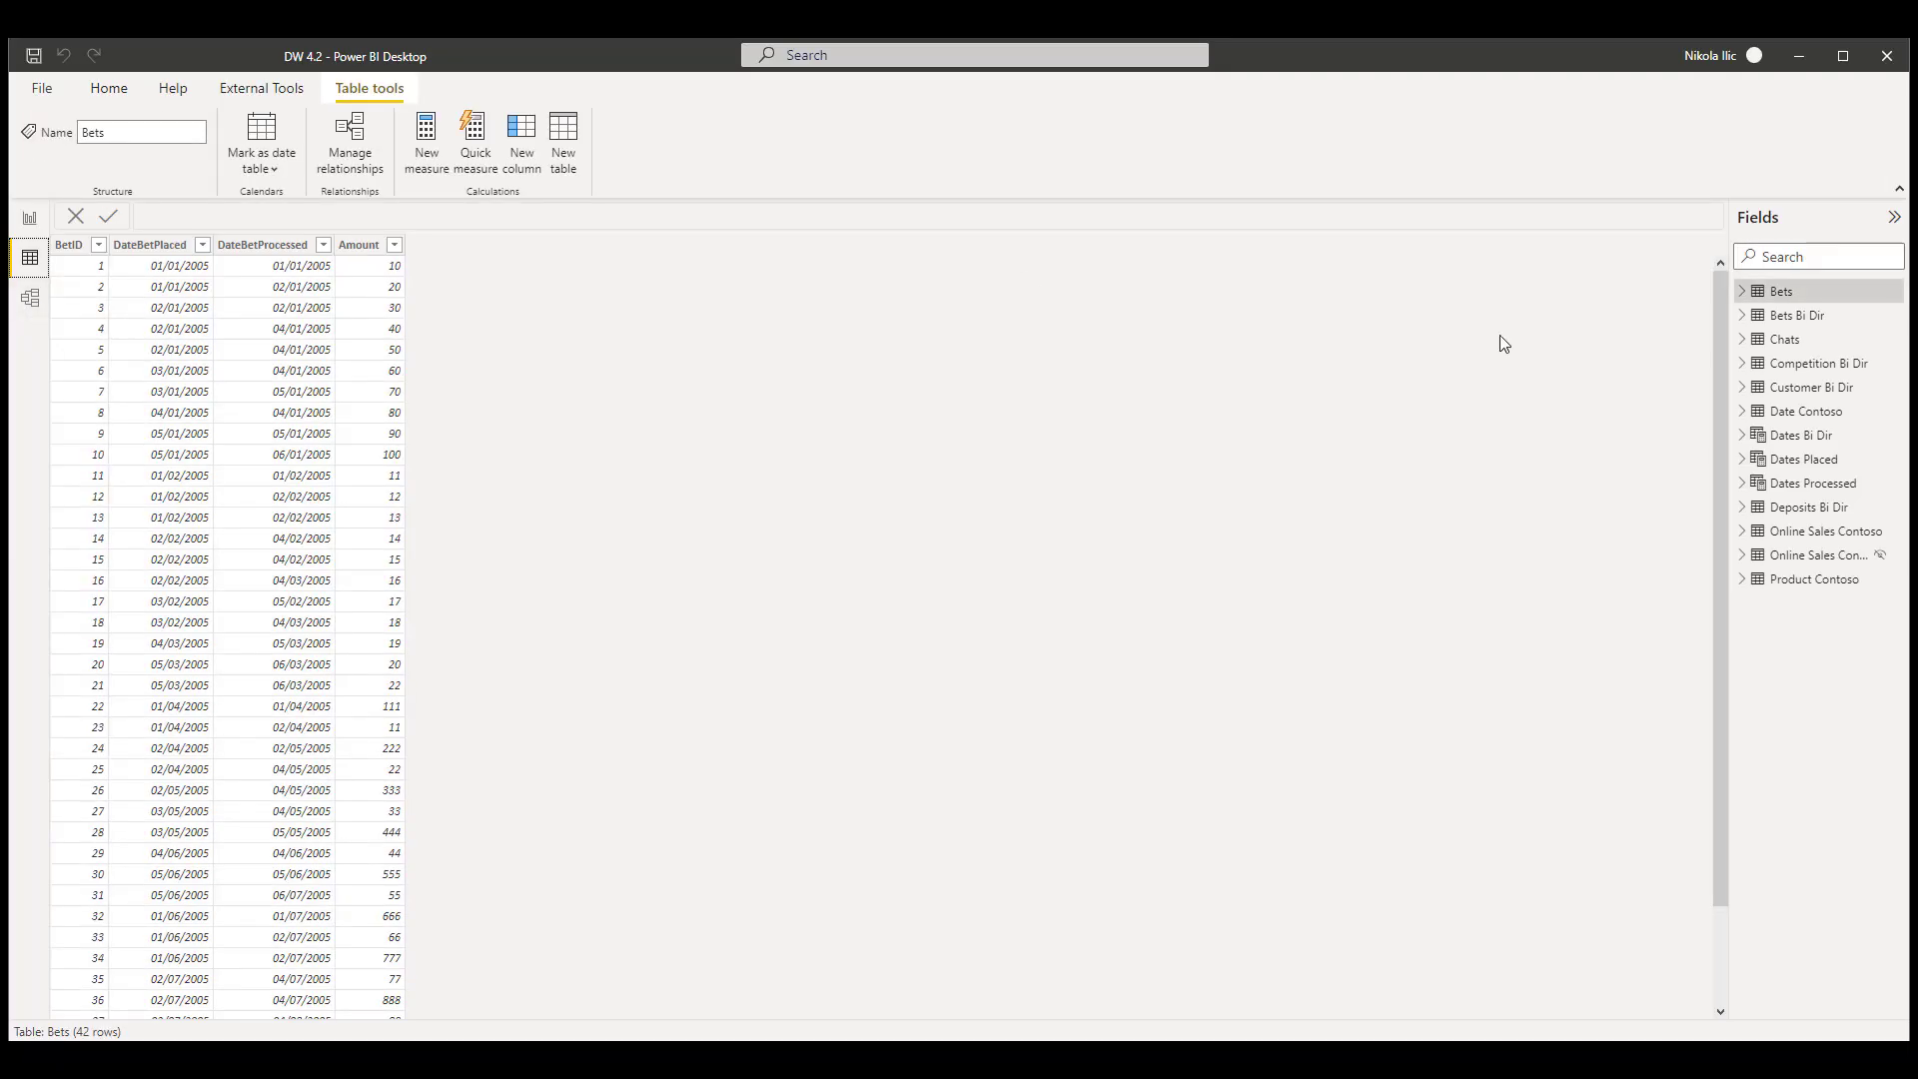
pyautogui.click(1797, 390)
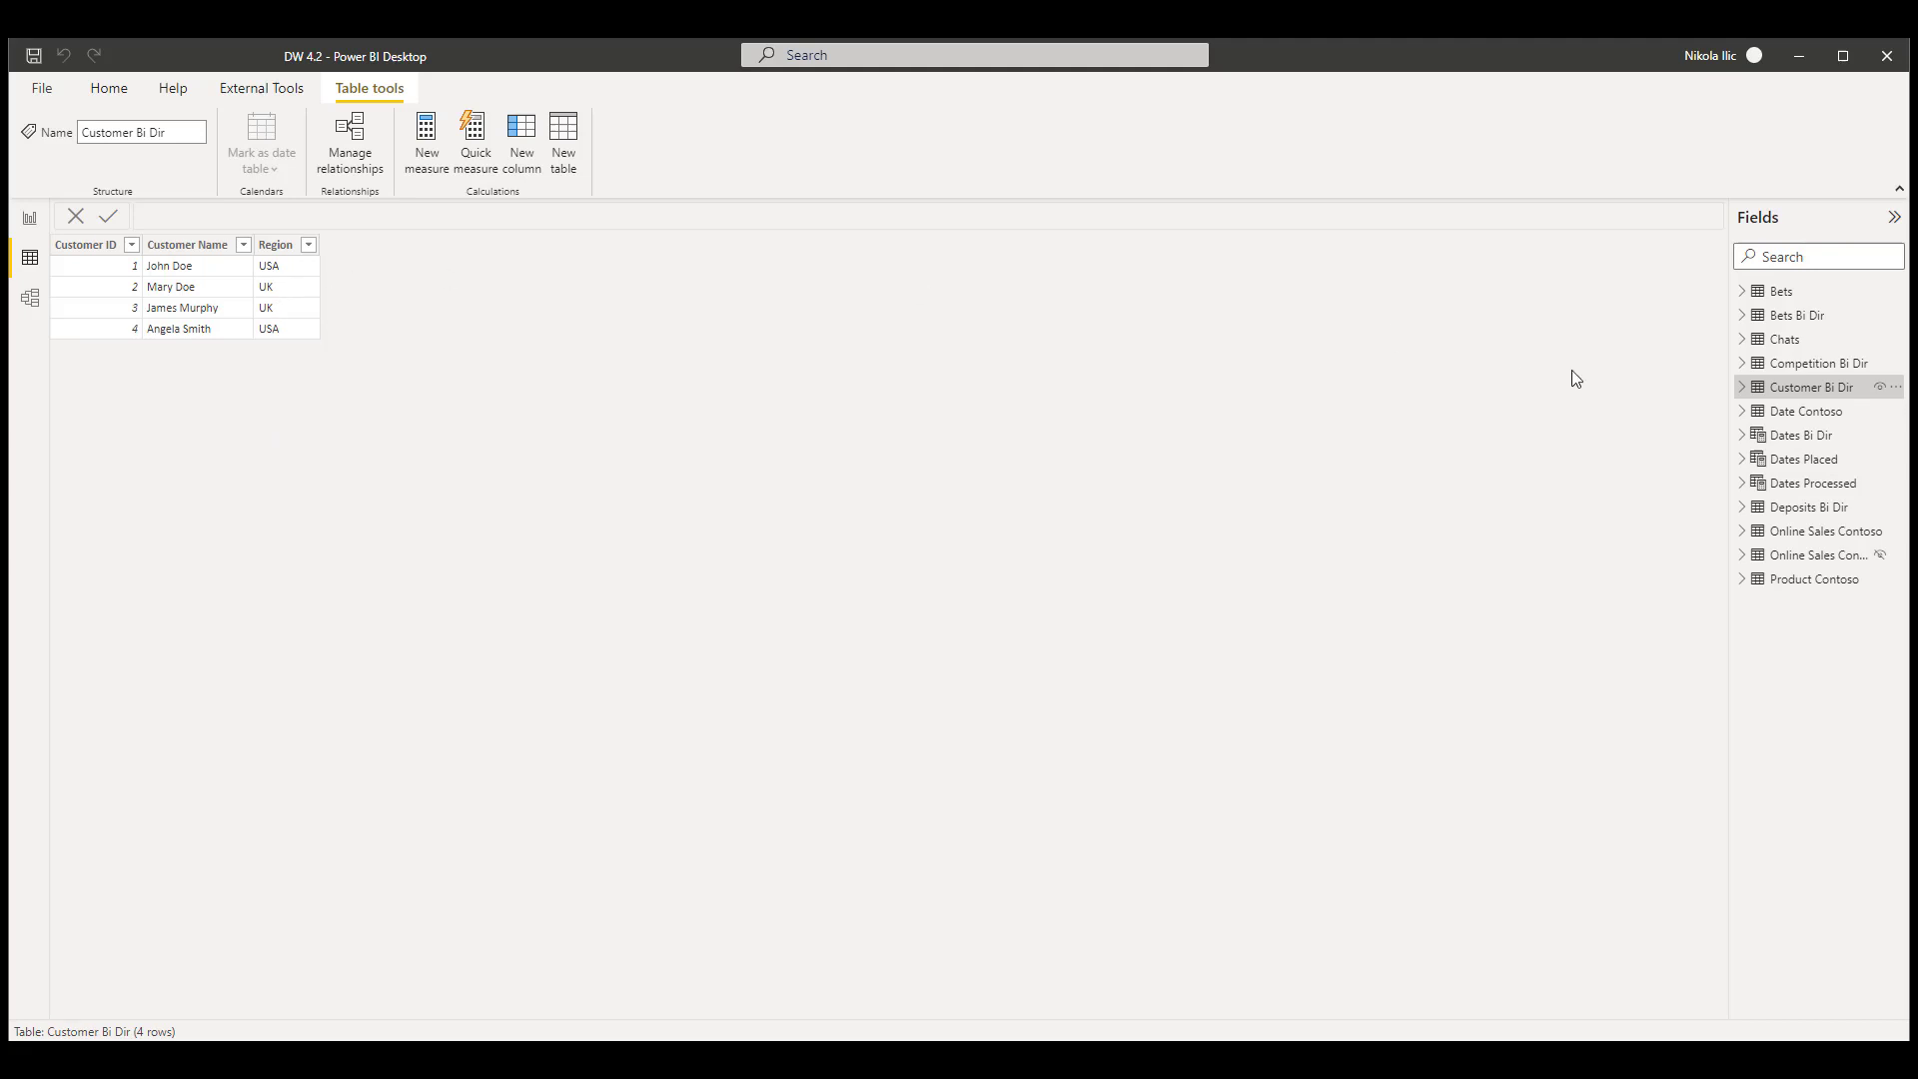
pyautogui.click(1806, 368)
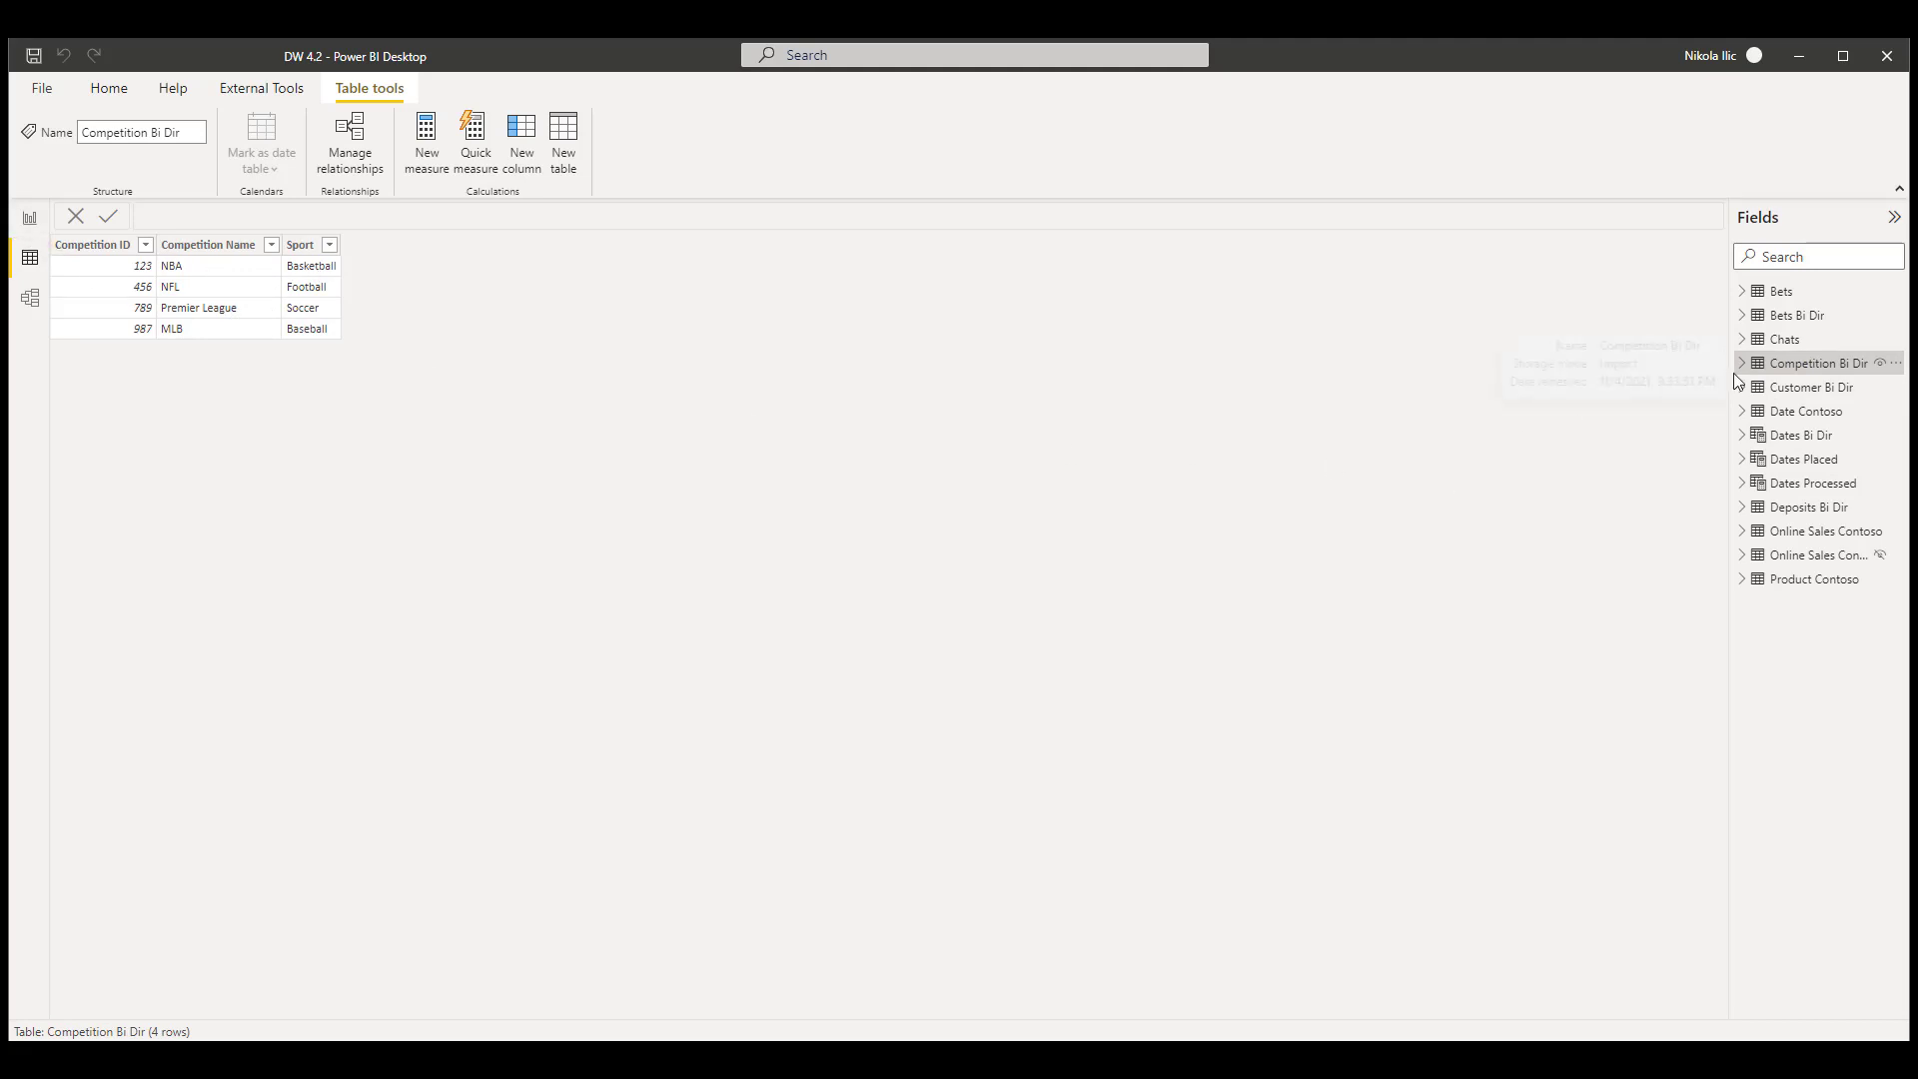
pyautogui.click(1794, 316)
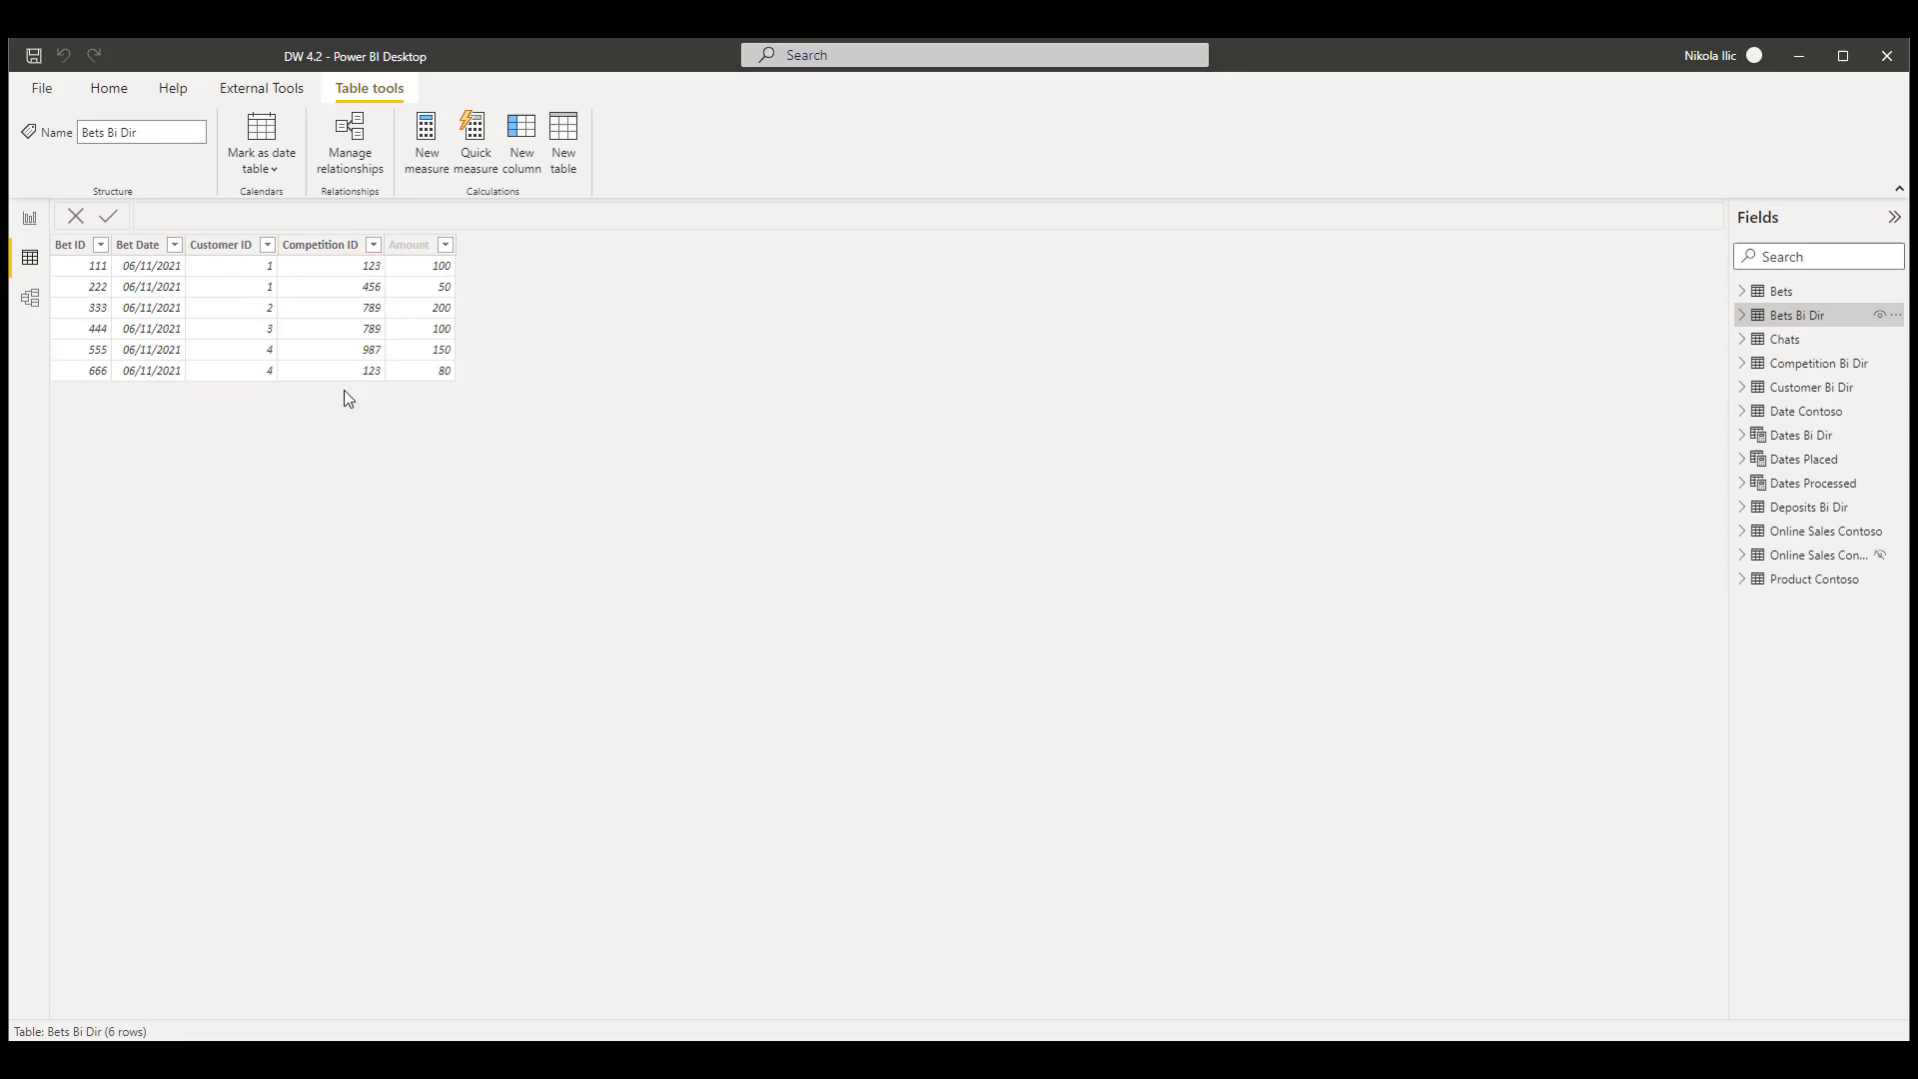
pyautogui.click(31, 221)
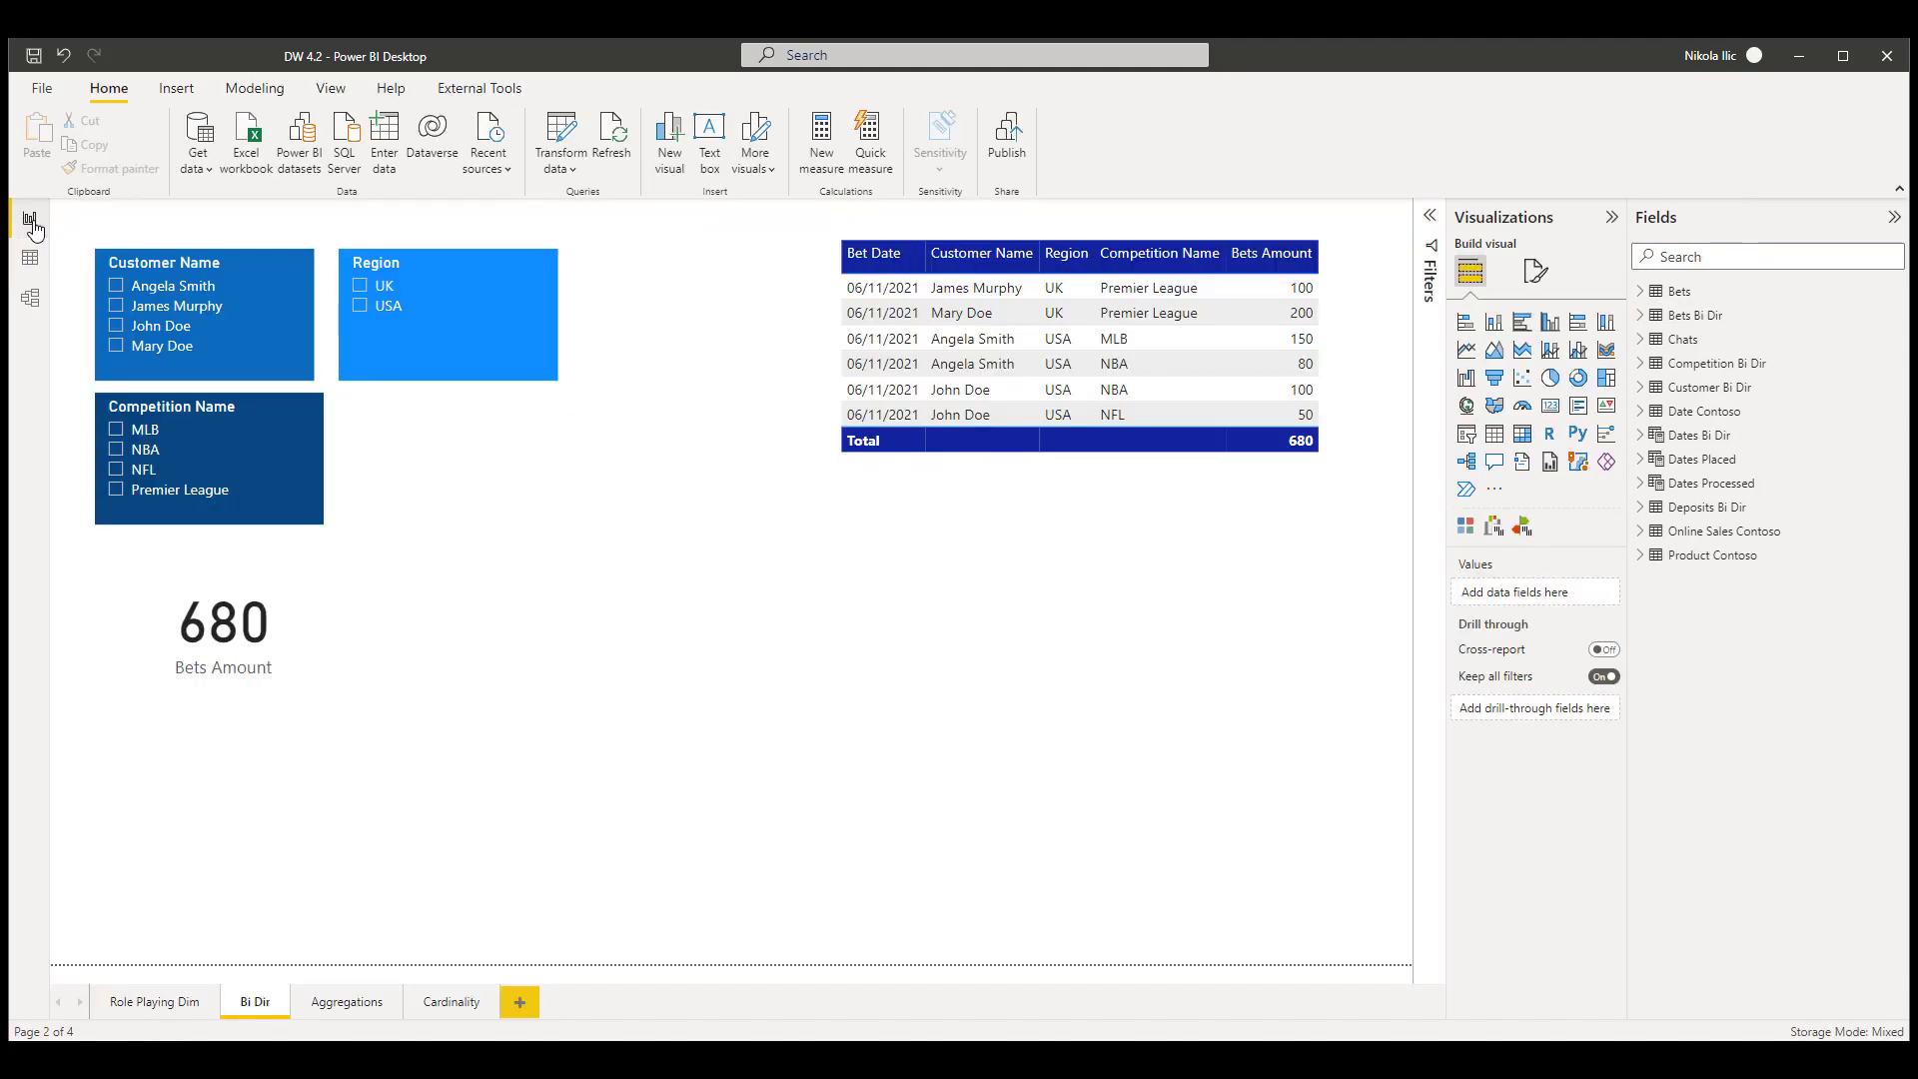
# Filter the report to the first customer (Bets Amount 230), then switch to Model view
pyautogui.click(115, 286)
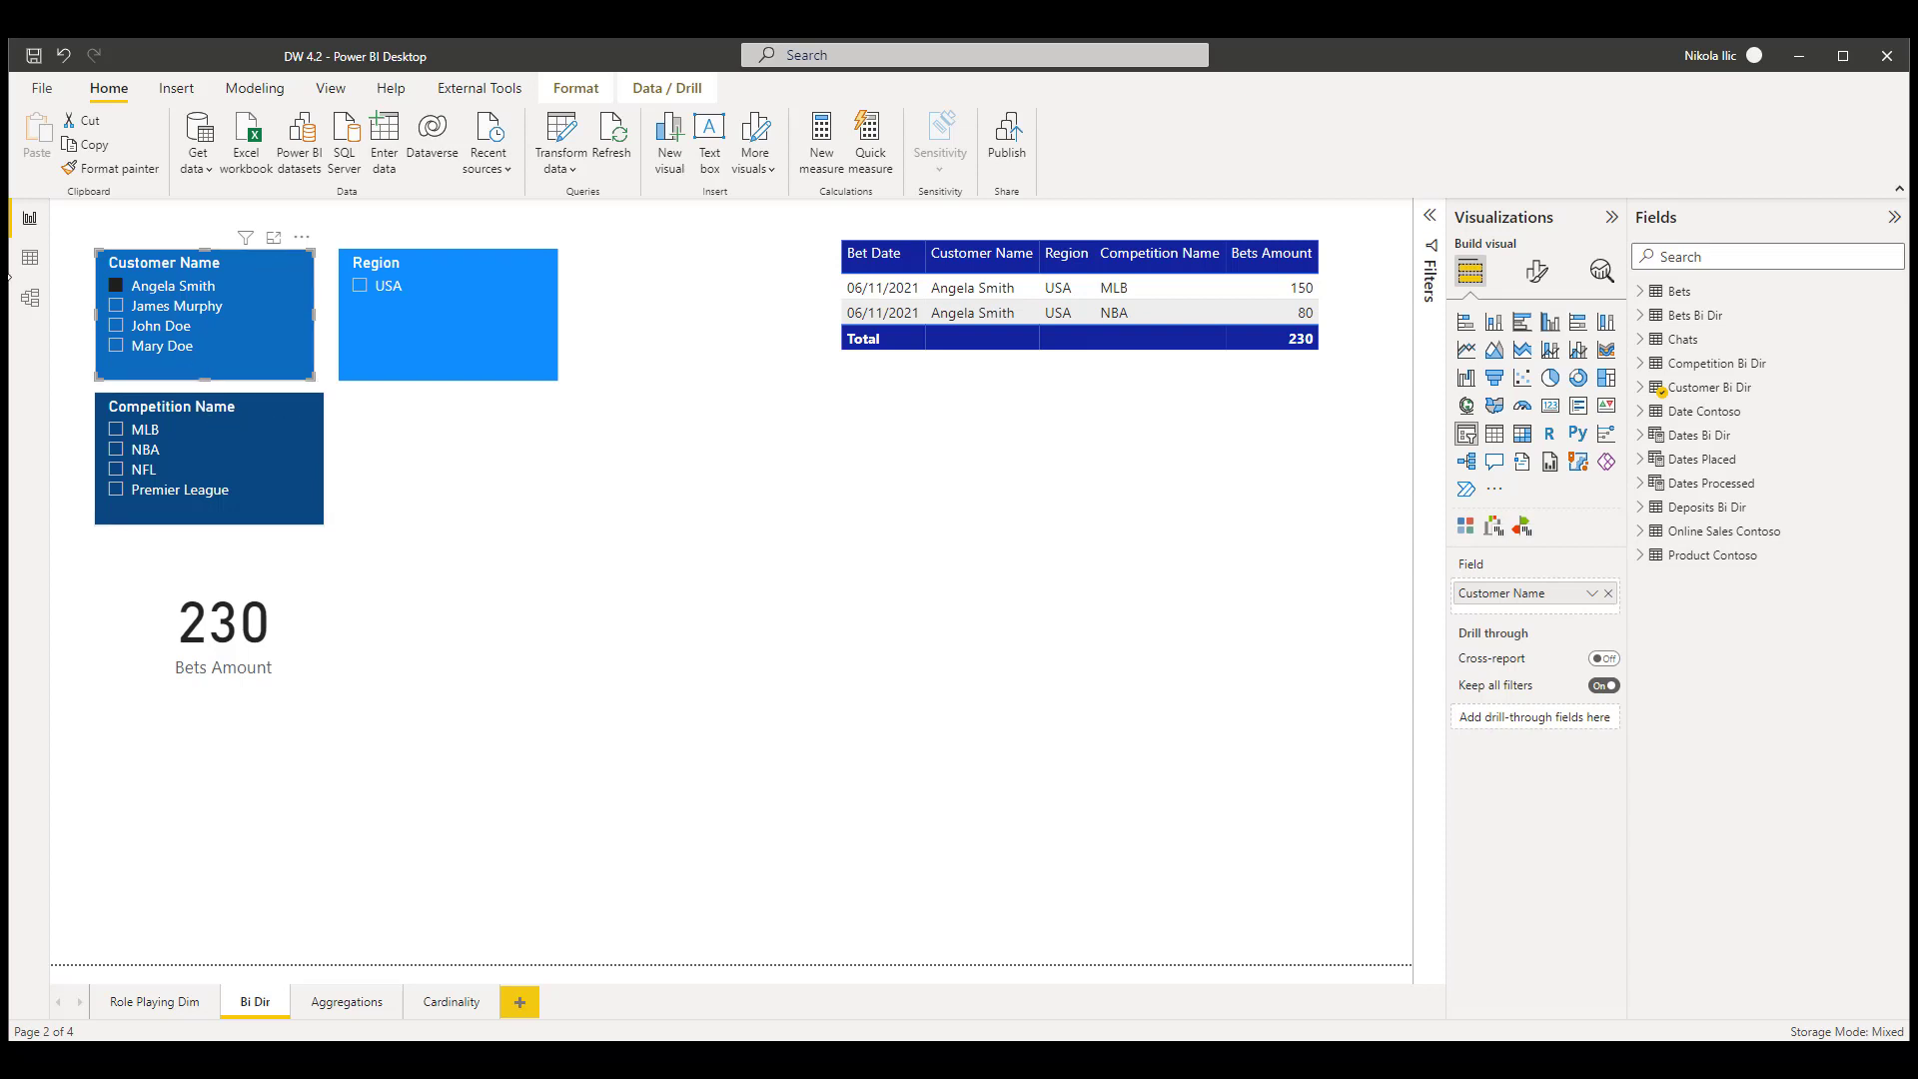
pyautogui.click(31, 298)
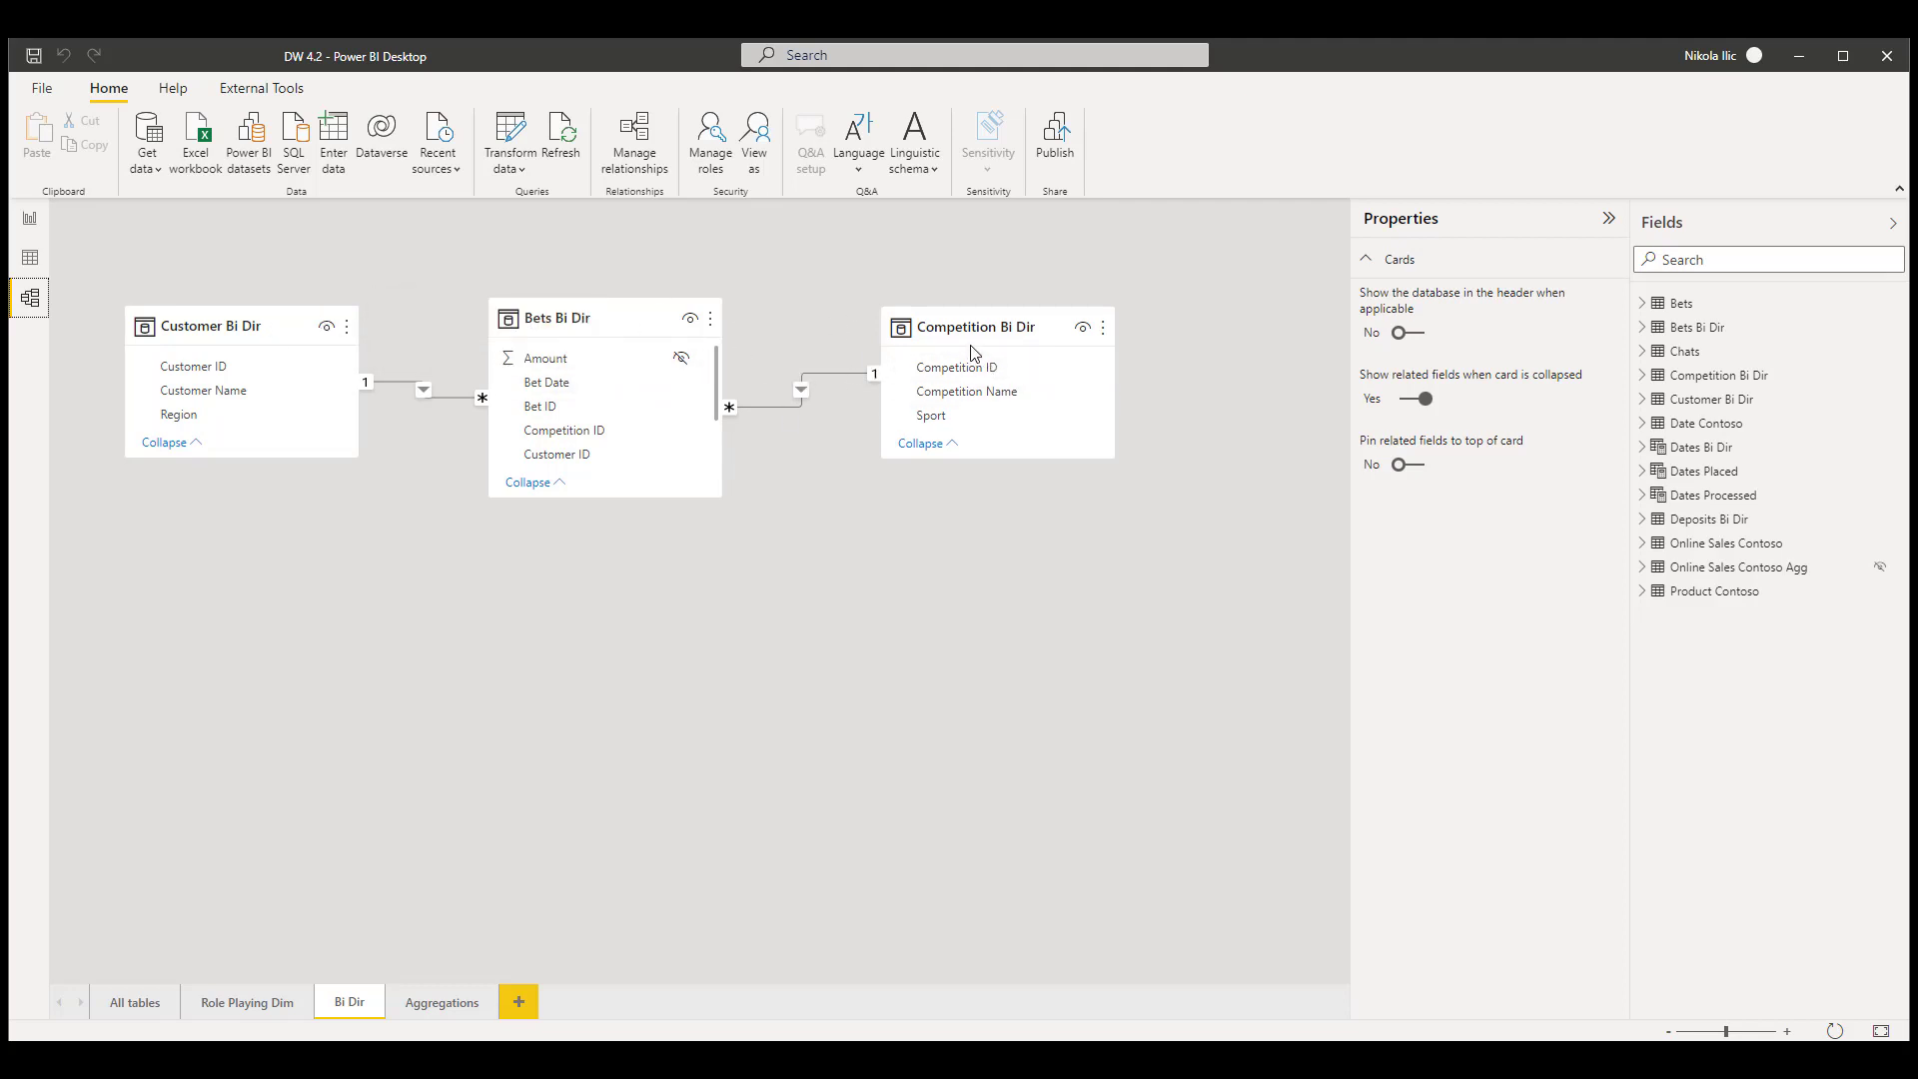
pyautogui.moveTo(972, 334)
pyautogui.click(30, 218)
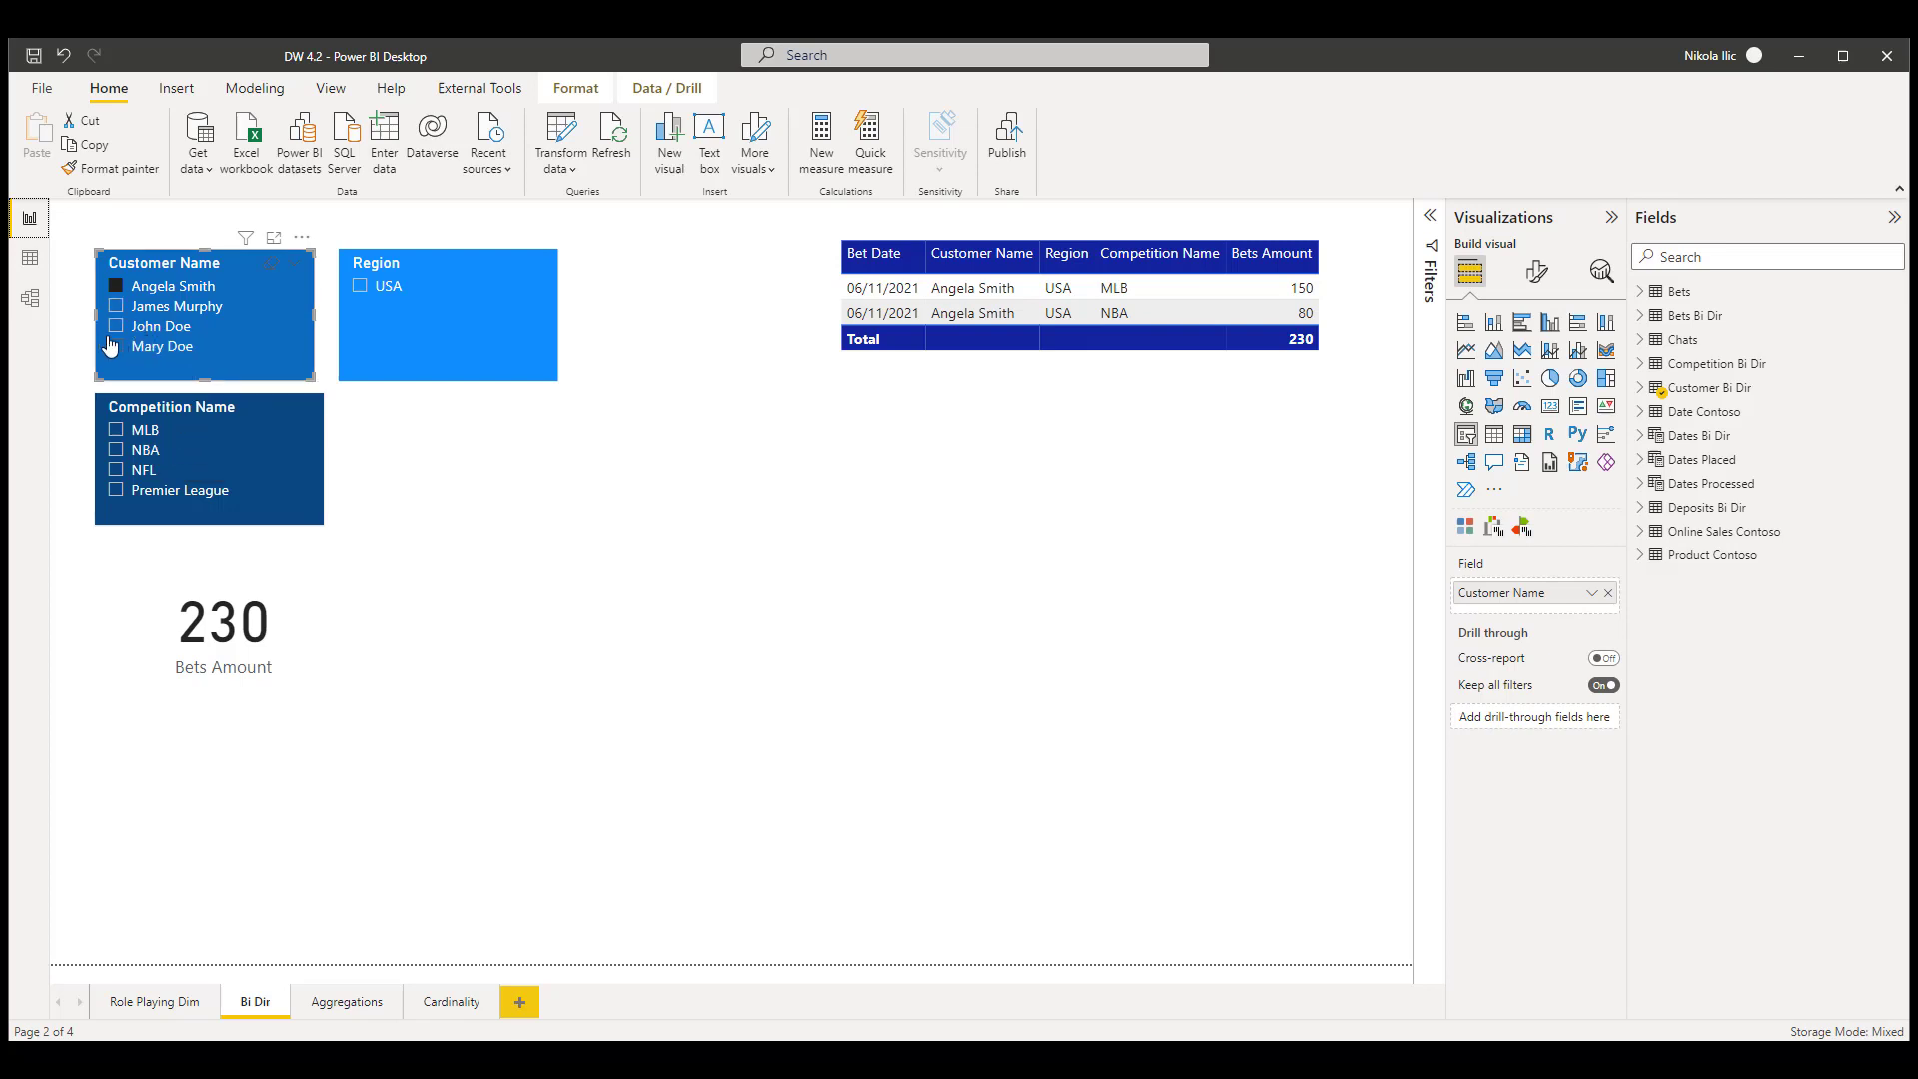
pyautogui.click(30, 297)
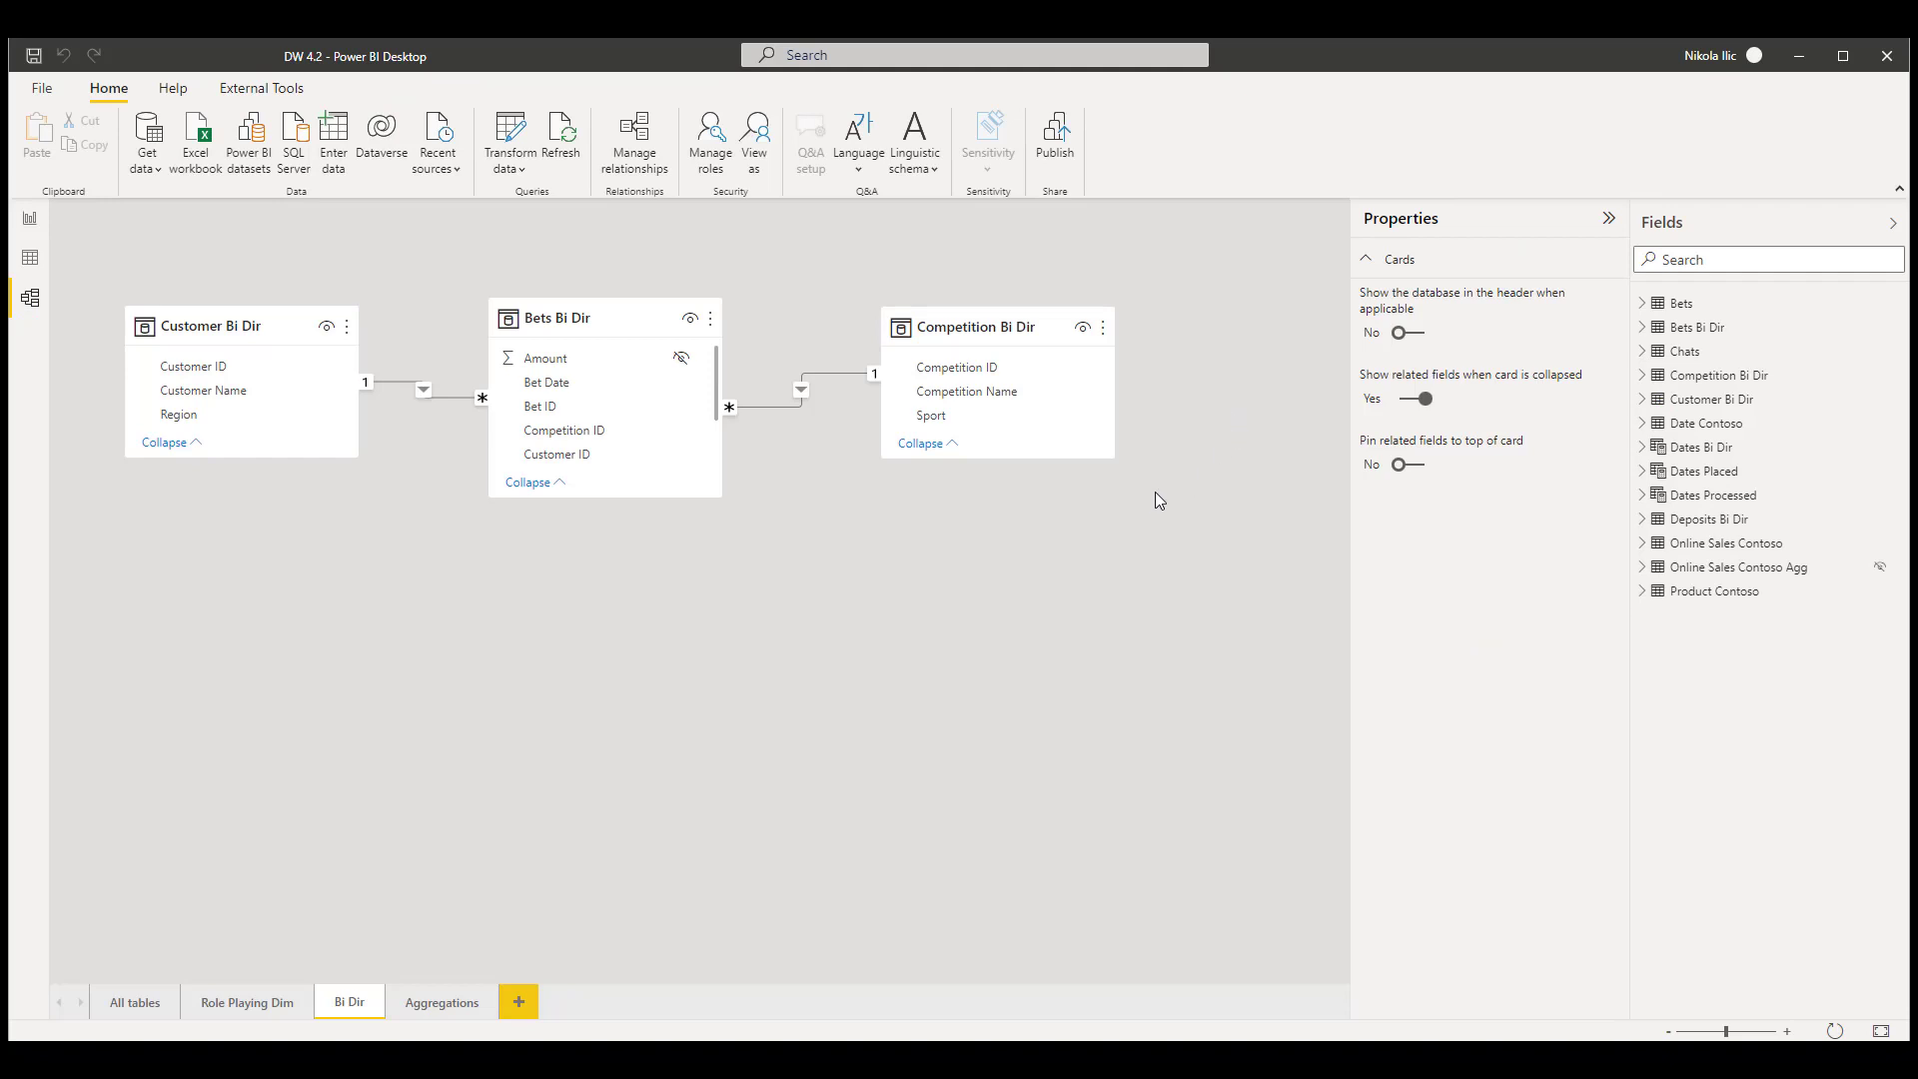
# Change the Bets Bi Dir–Competition Bi Dir relationship's cross filter direction to Both
pyautogui.rightClick(828, 384)
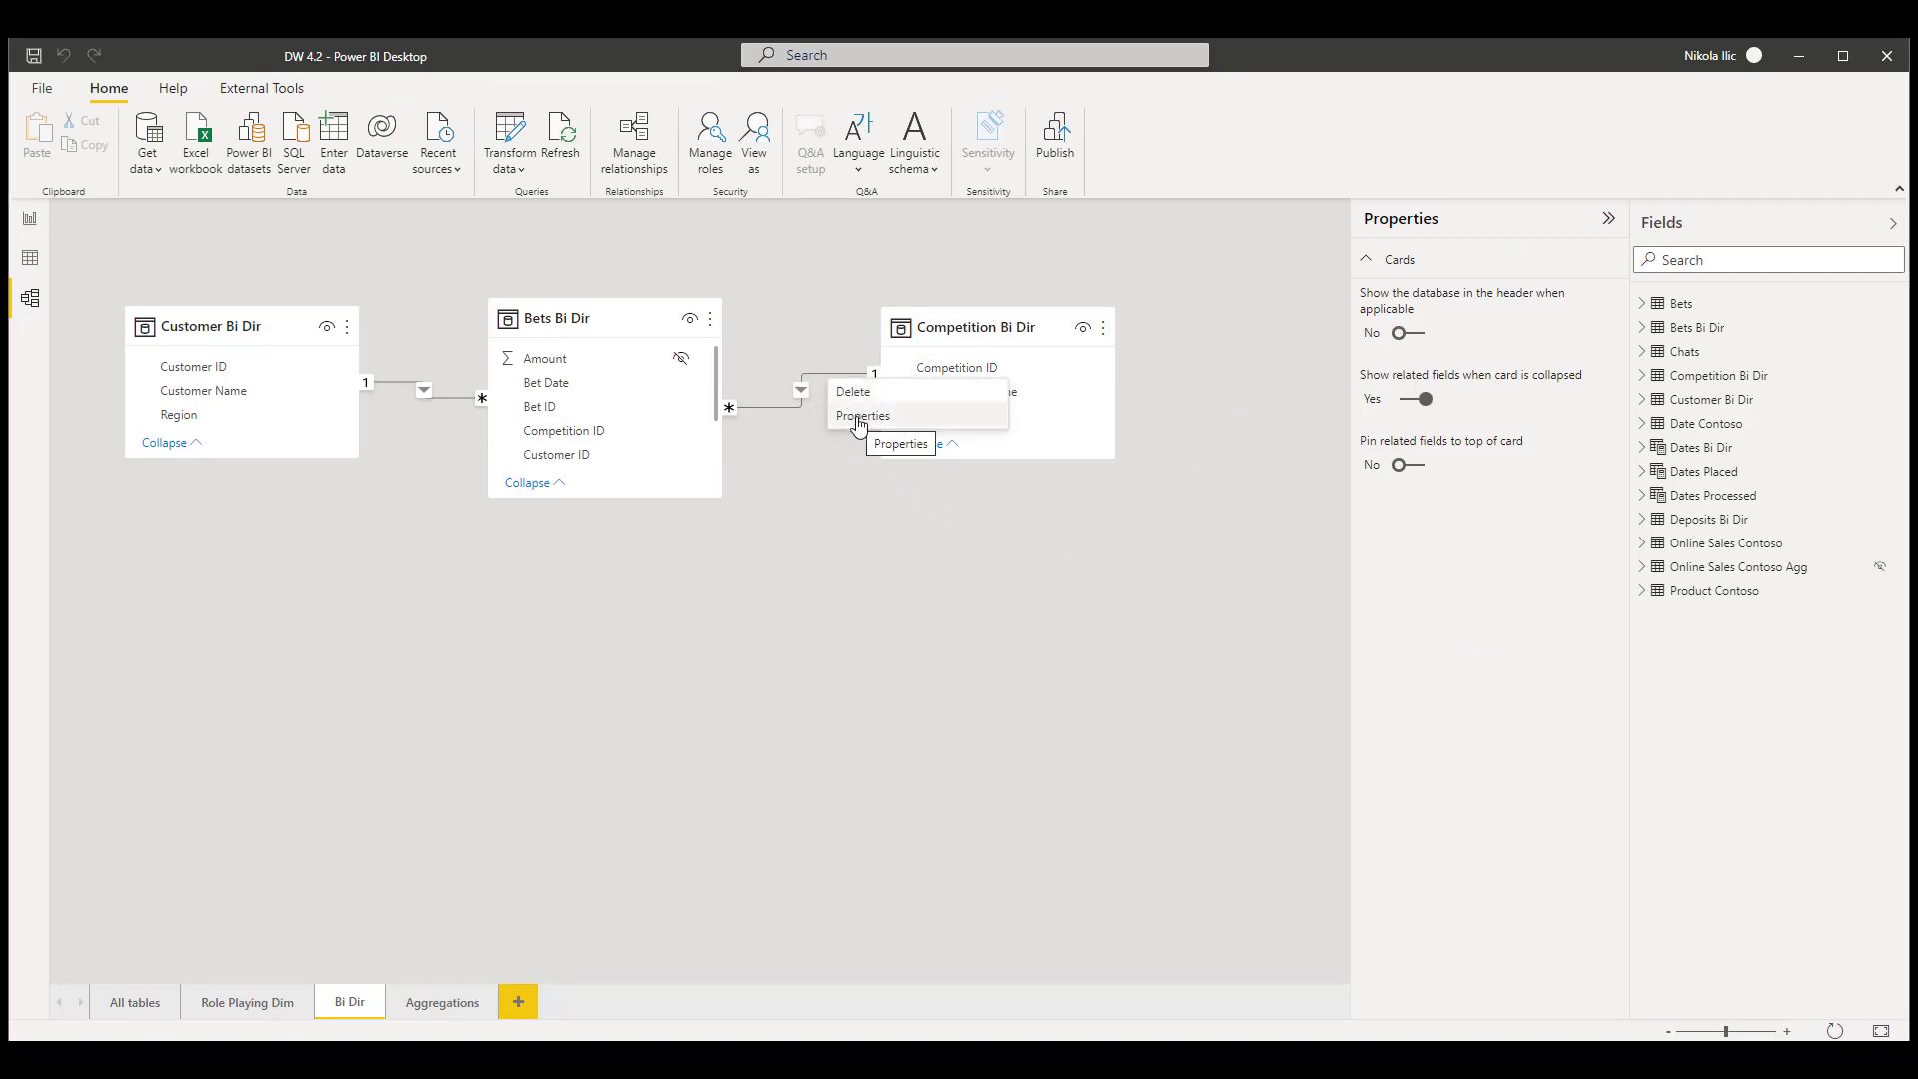
pyautogui.click(859, 417)
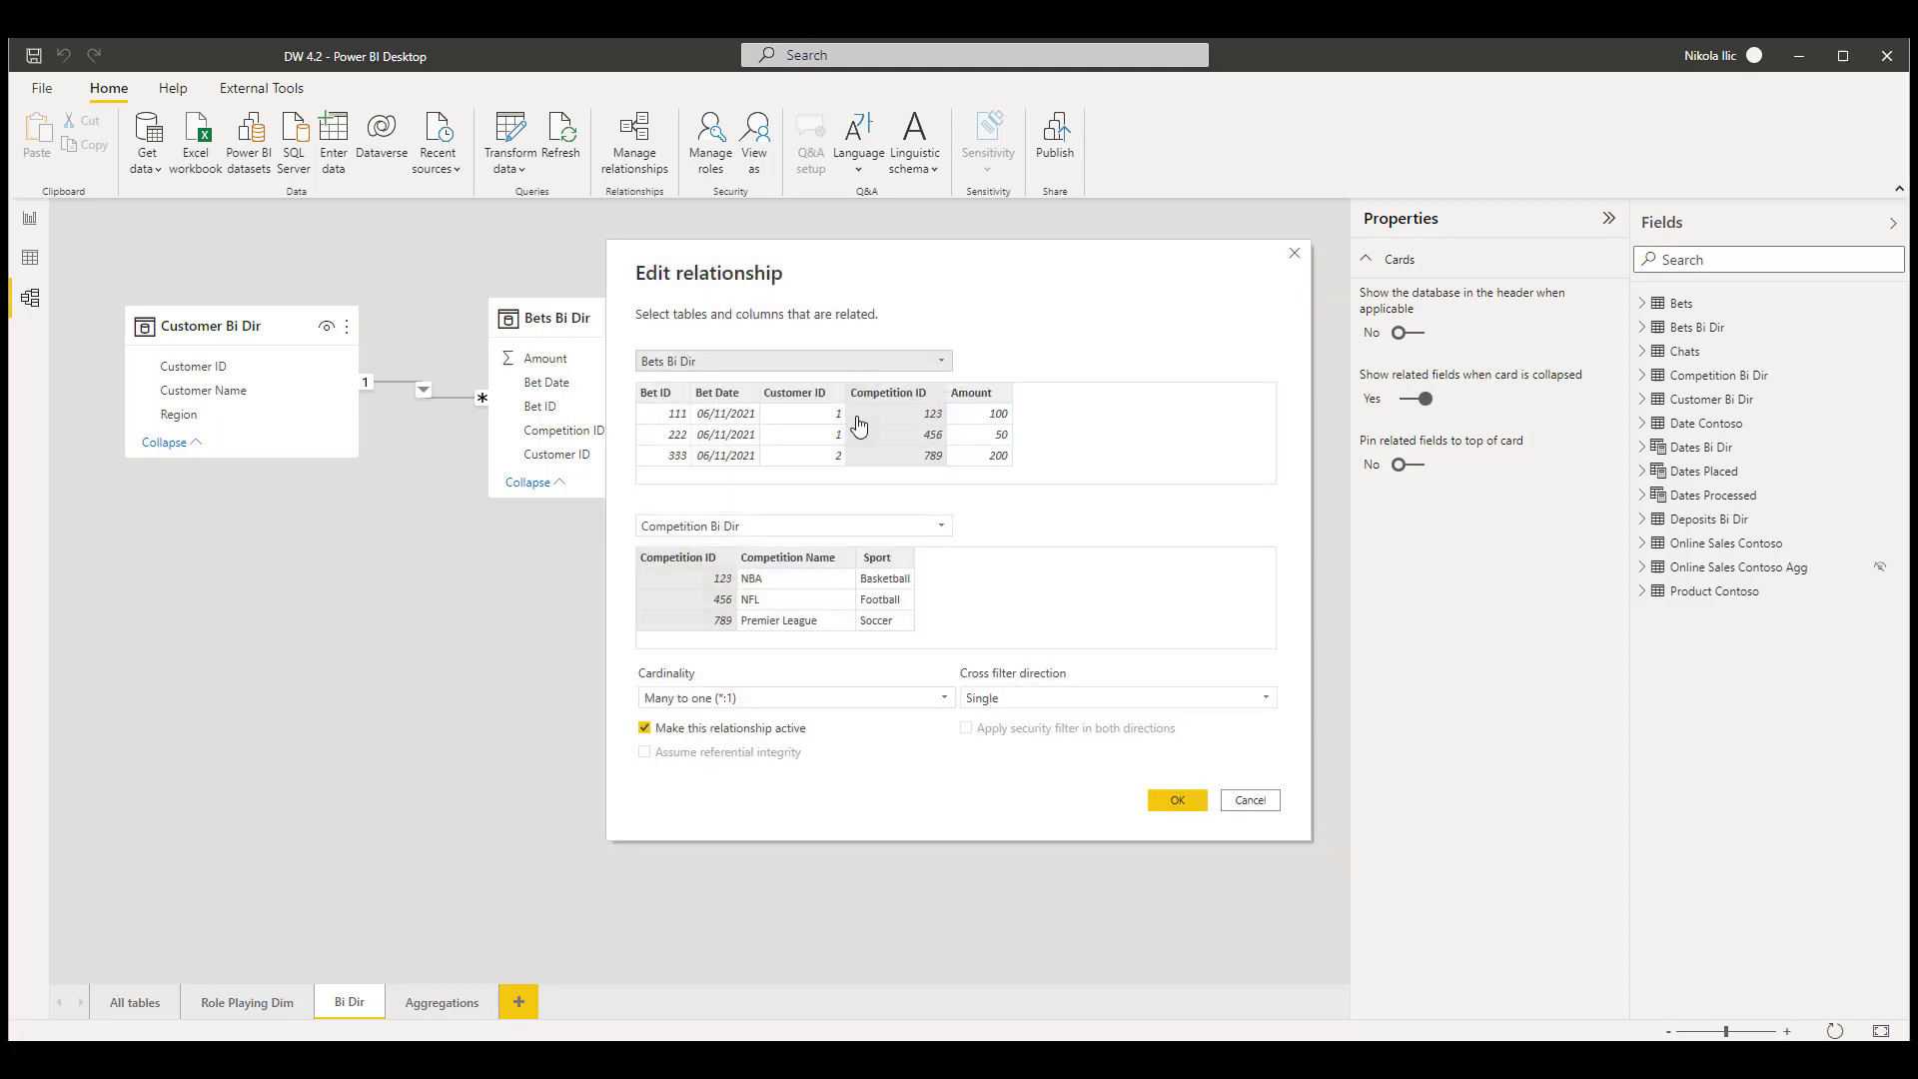
pyautogui.click(1146, 699)
pyautogui.click(1108, 740)
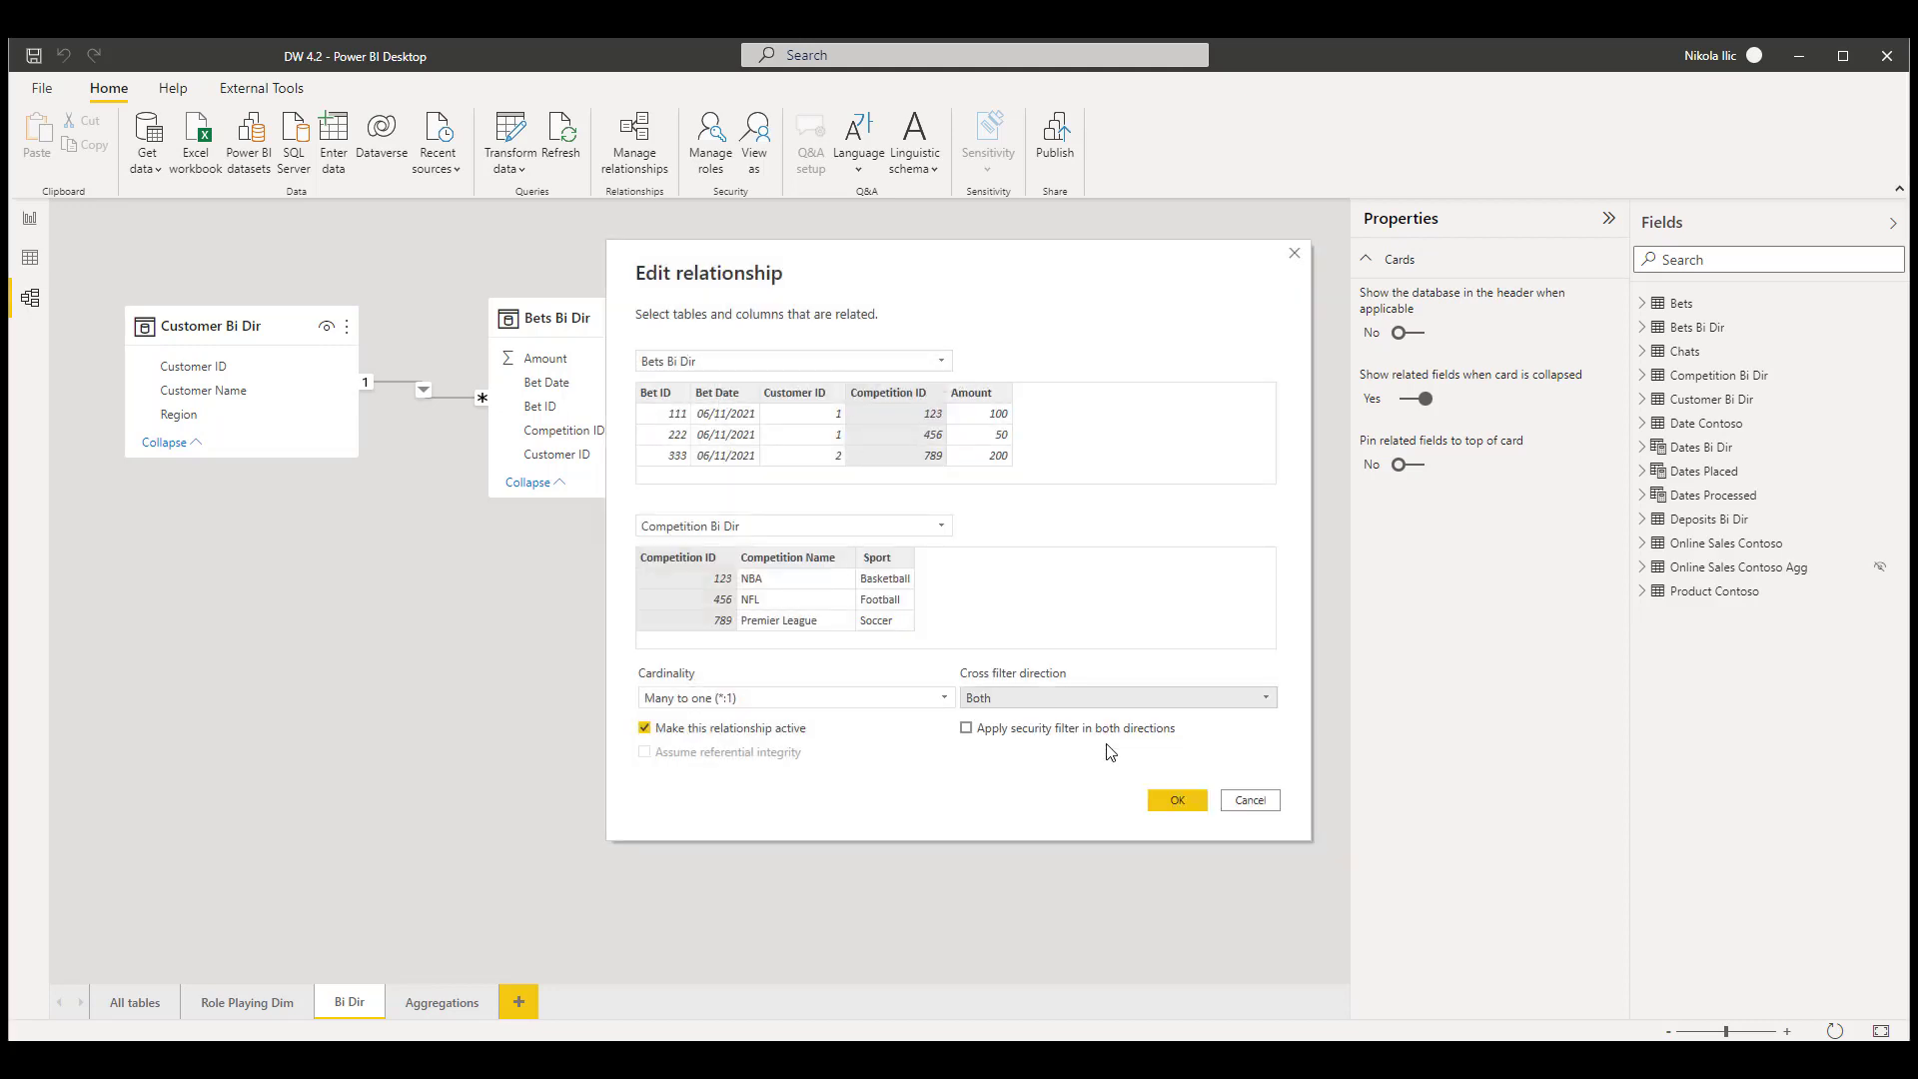
pyautogui.click(1175, 802)
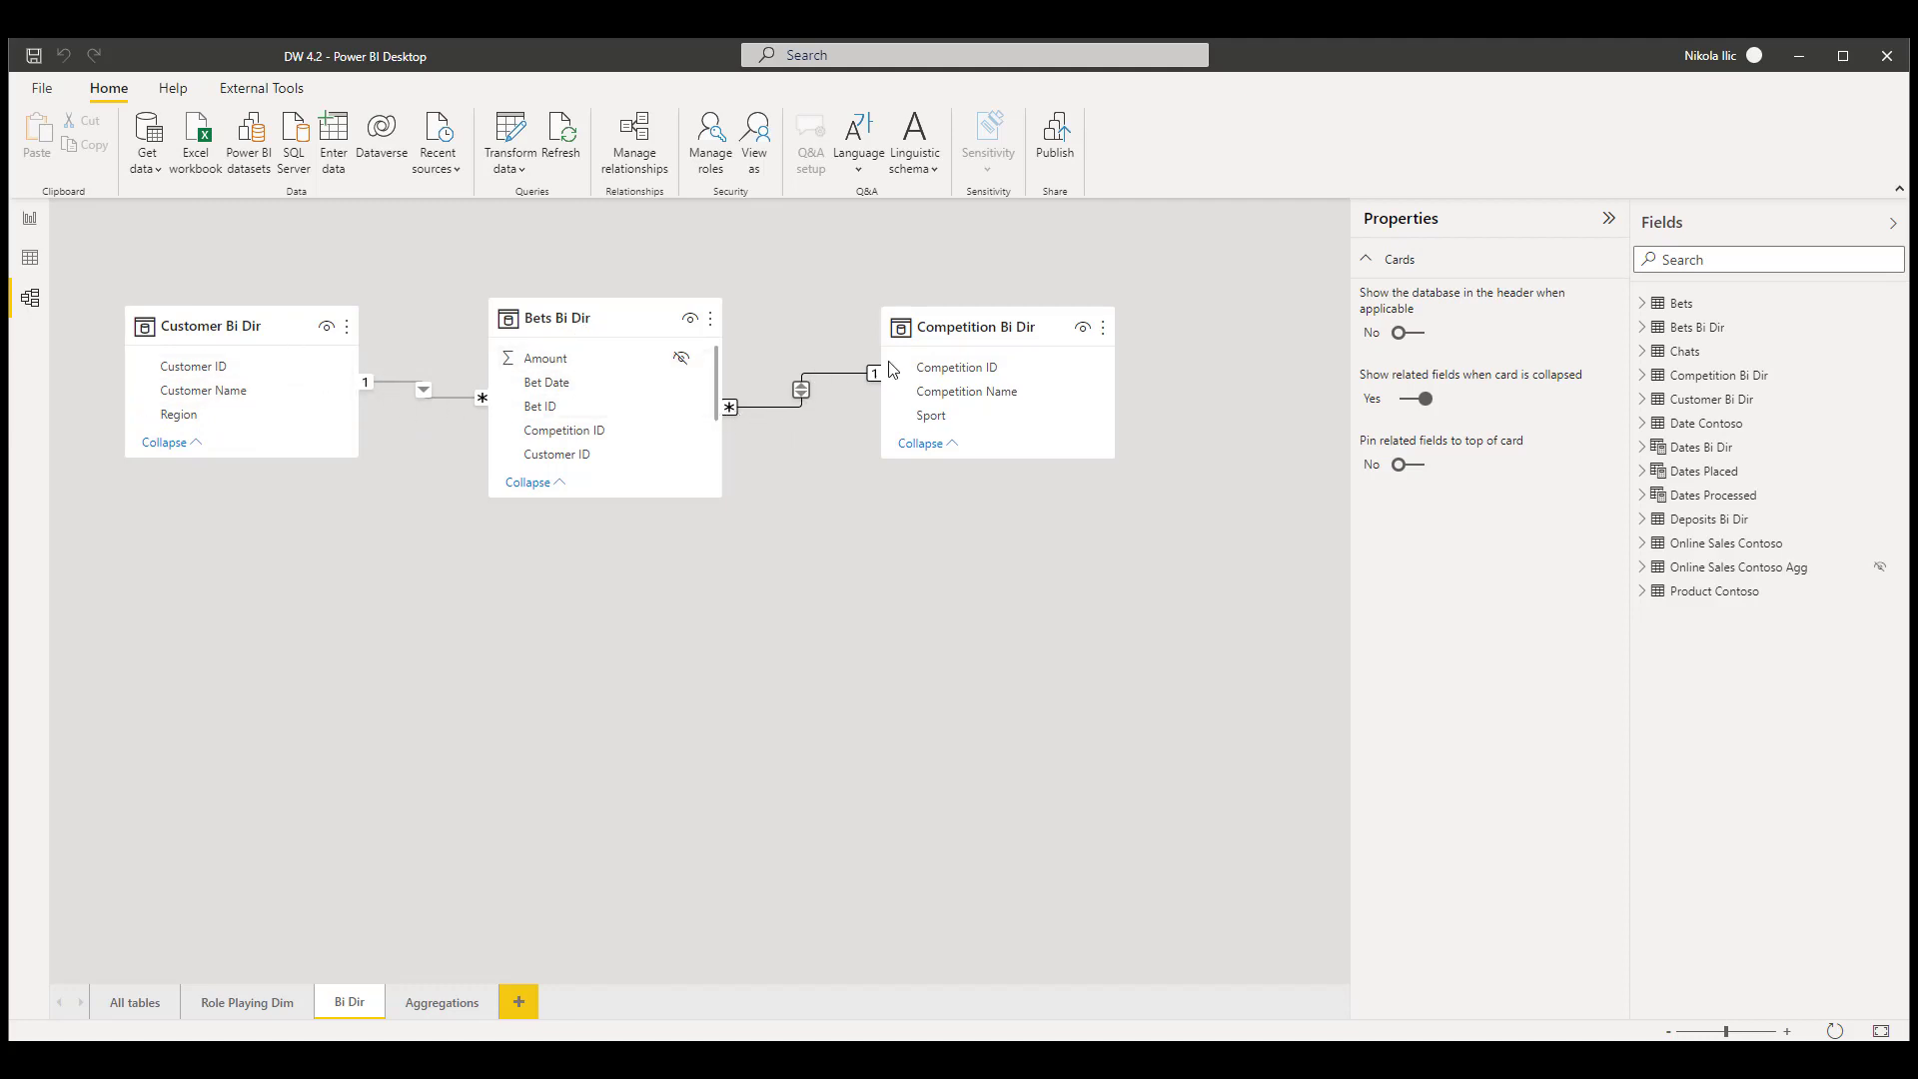
# On the report page, try several customers in the slicer, end on the first (230), then open Model view
pyautogui.click(30, 218)
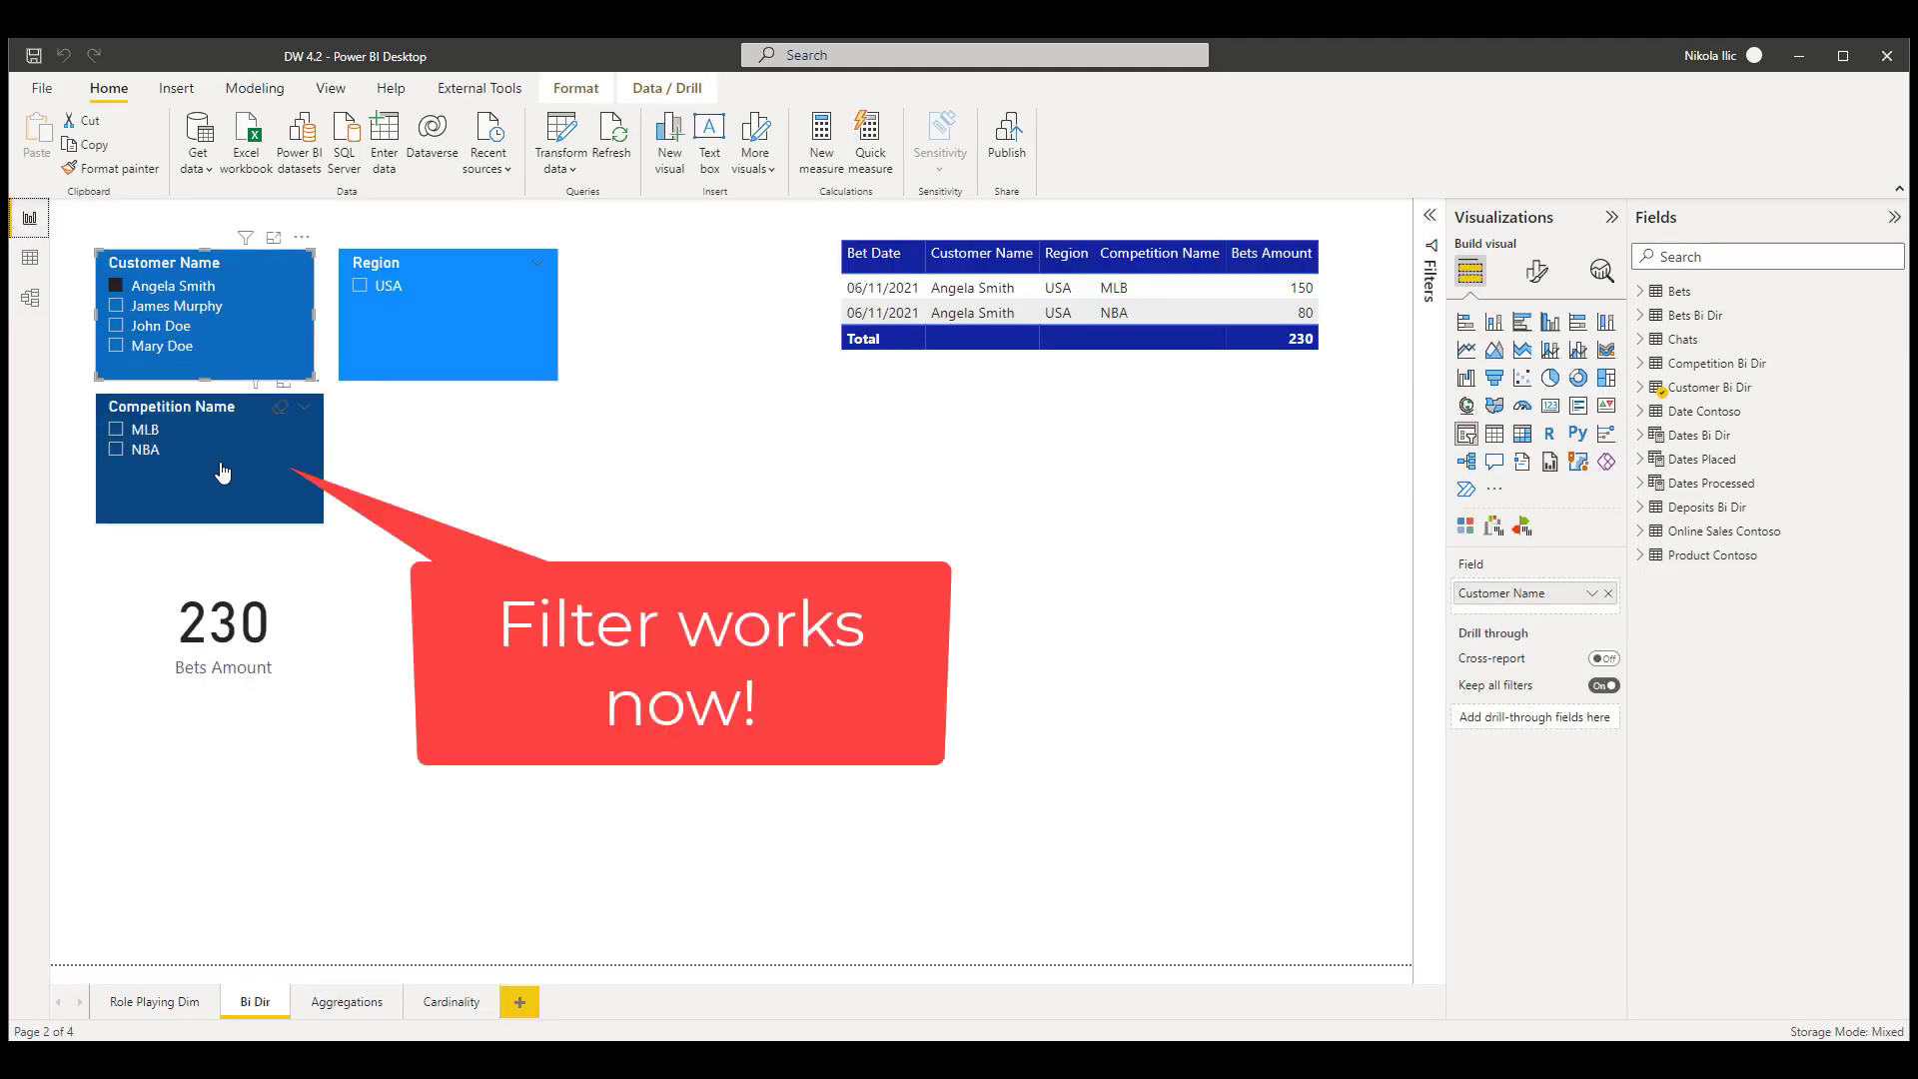
pyautogui.click(117, 306)
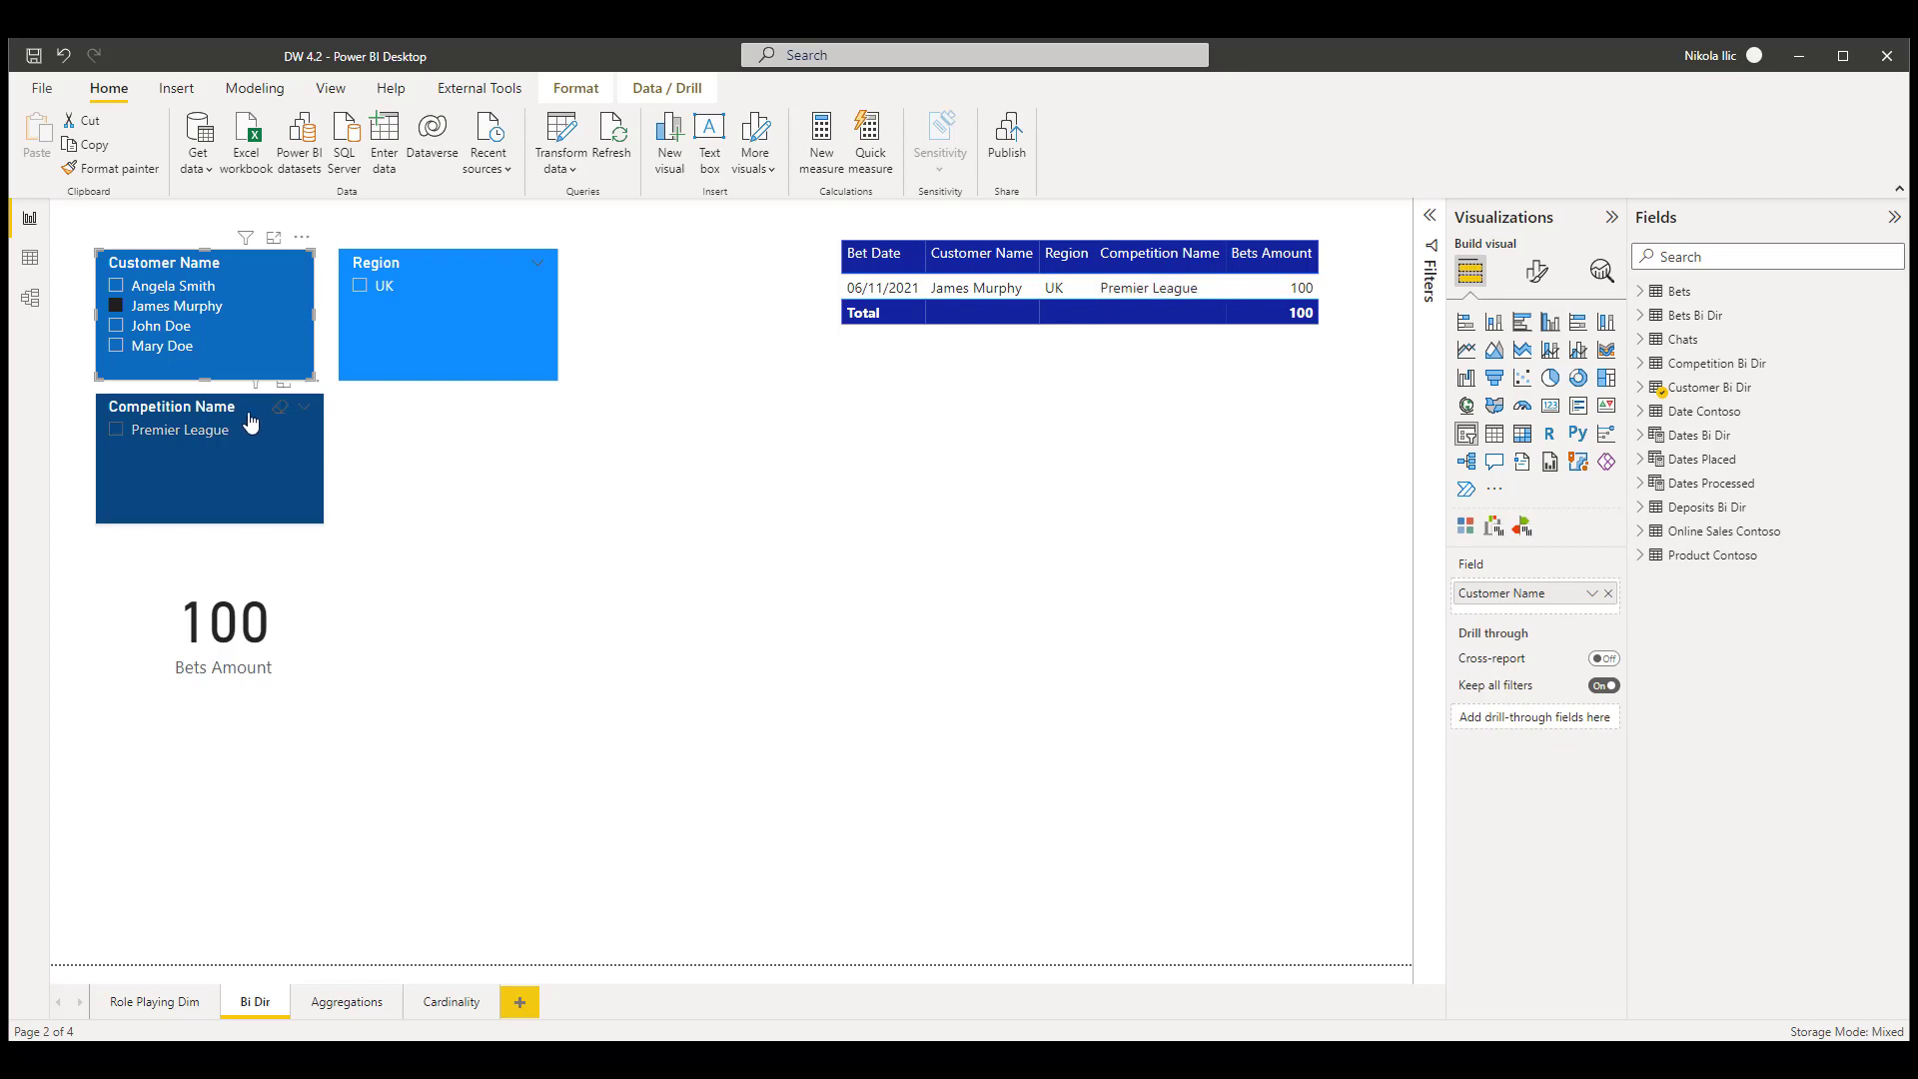
pyautogui.click(117, 346)
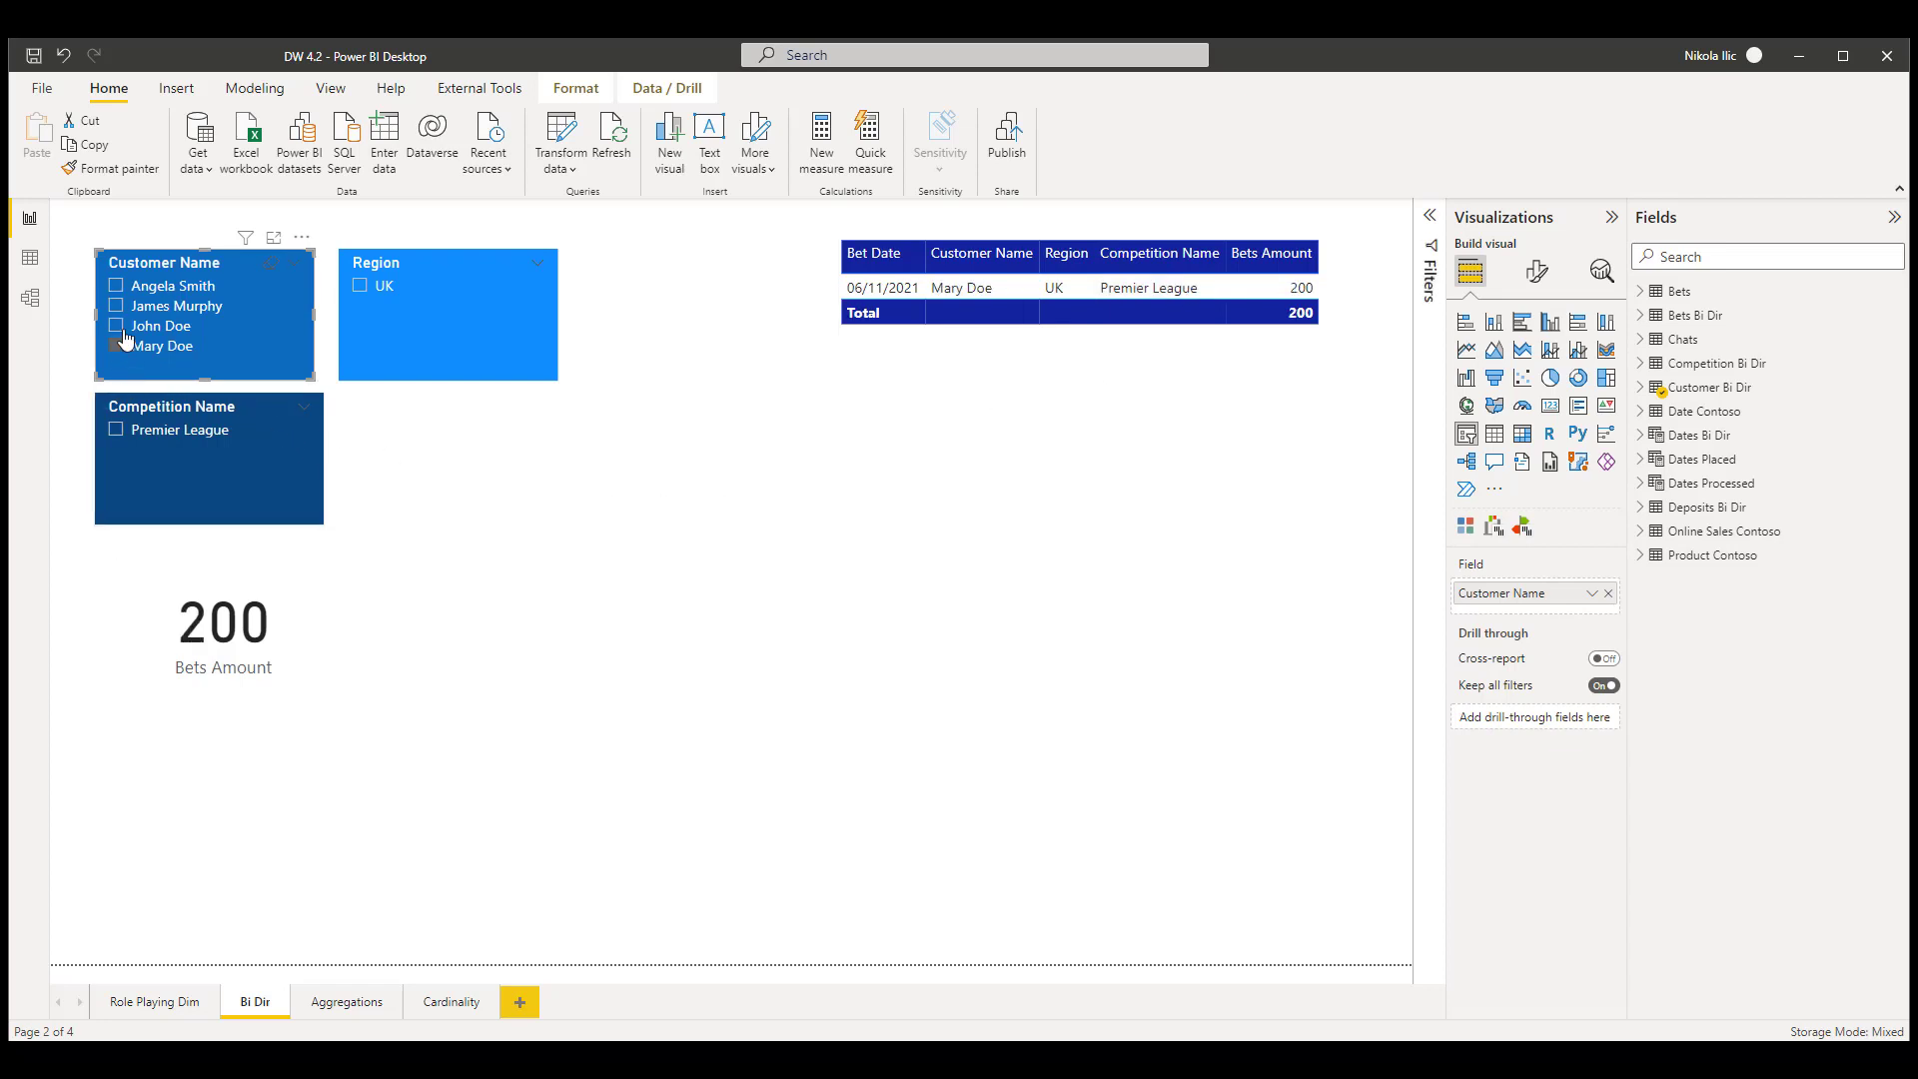
pyautogui.click(117, 305)
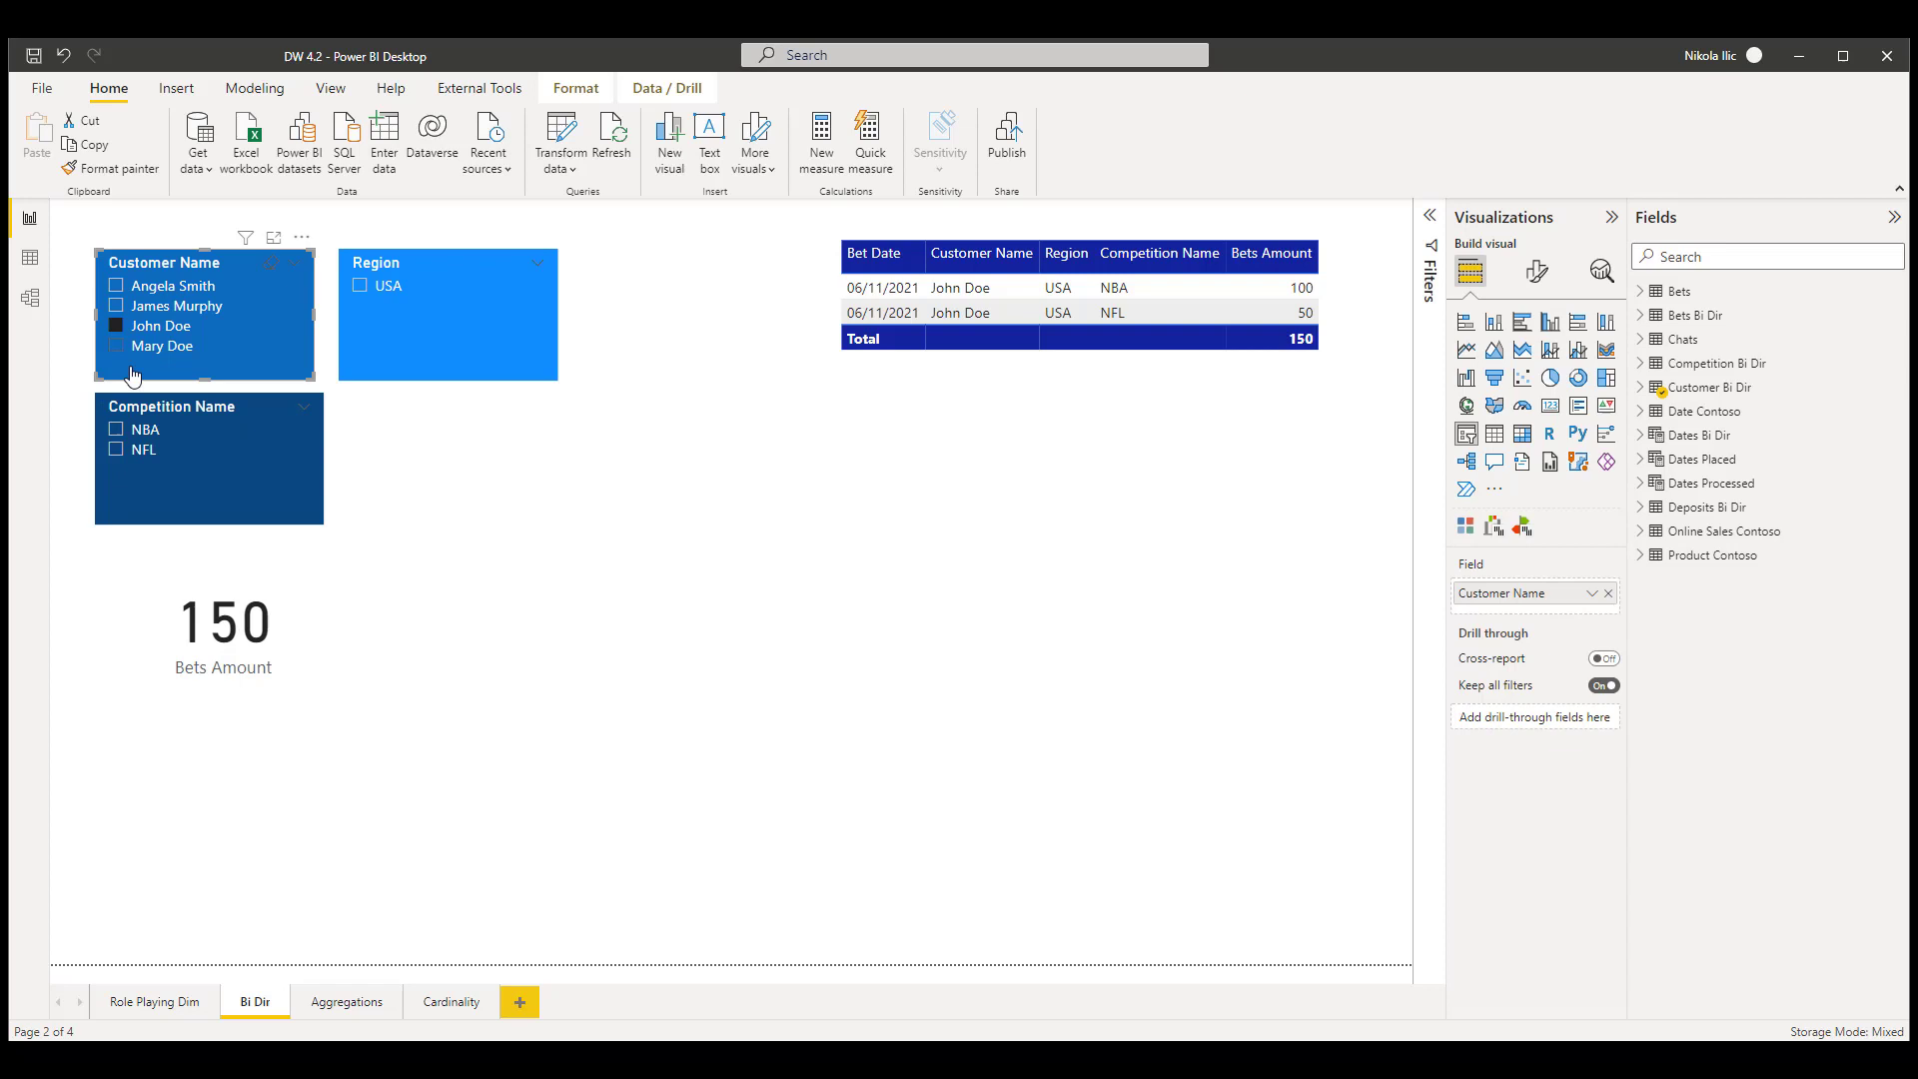
pyautogui.click(117, 286)
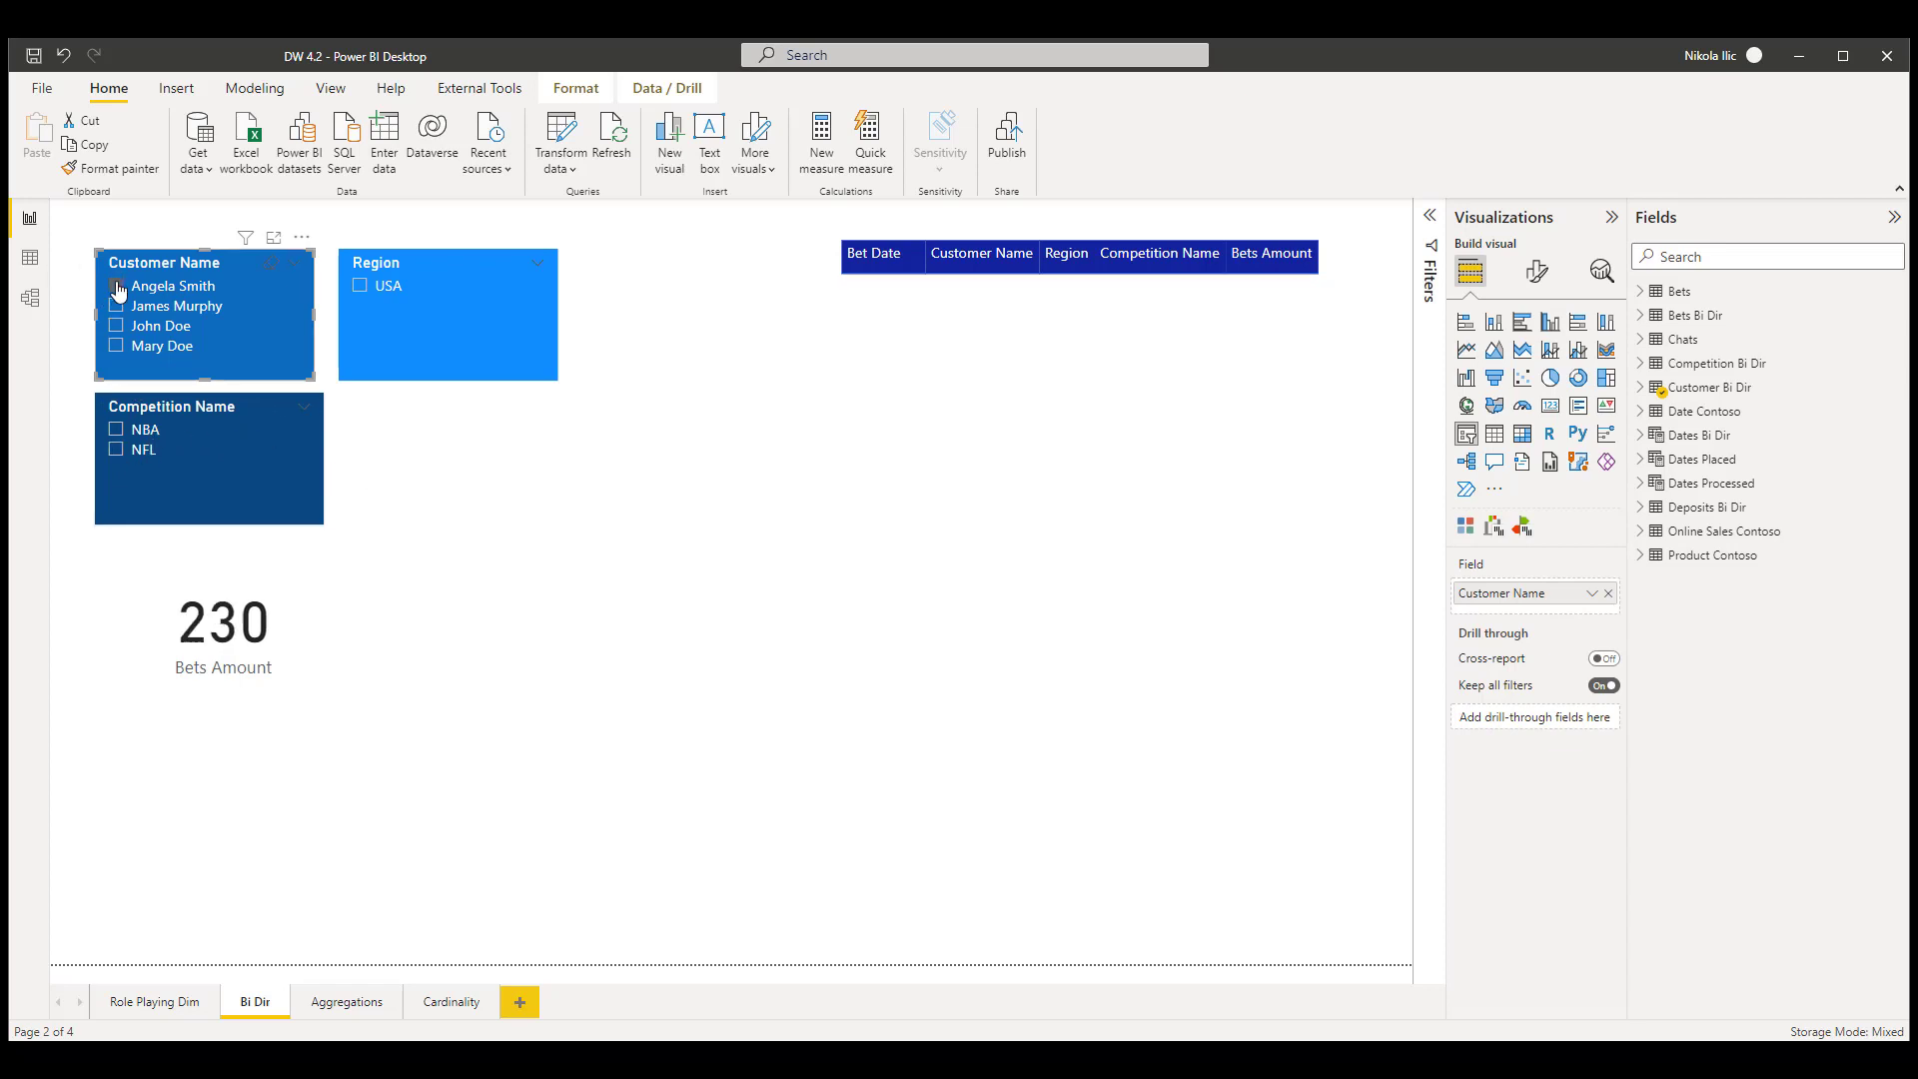
pyautogui.click(31, 300)
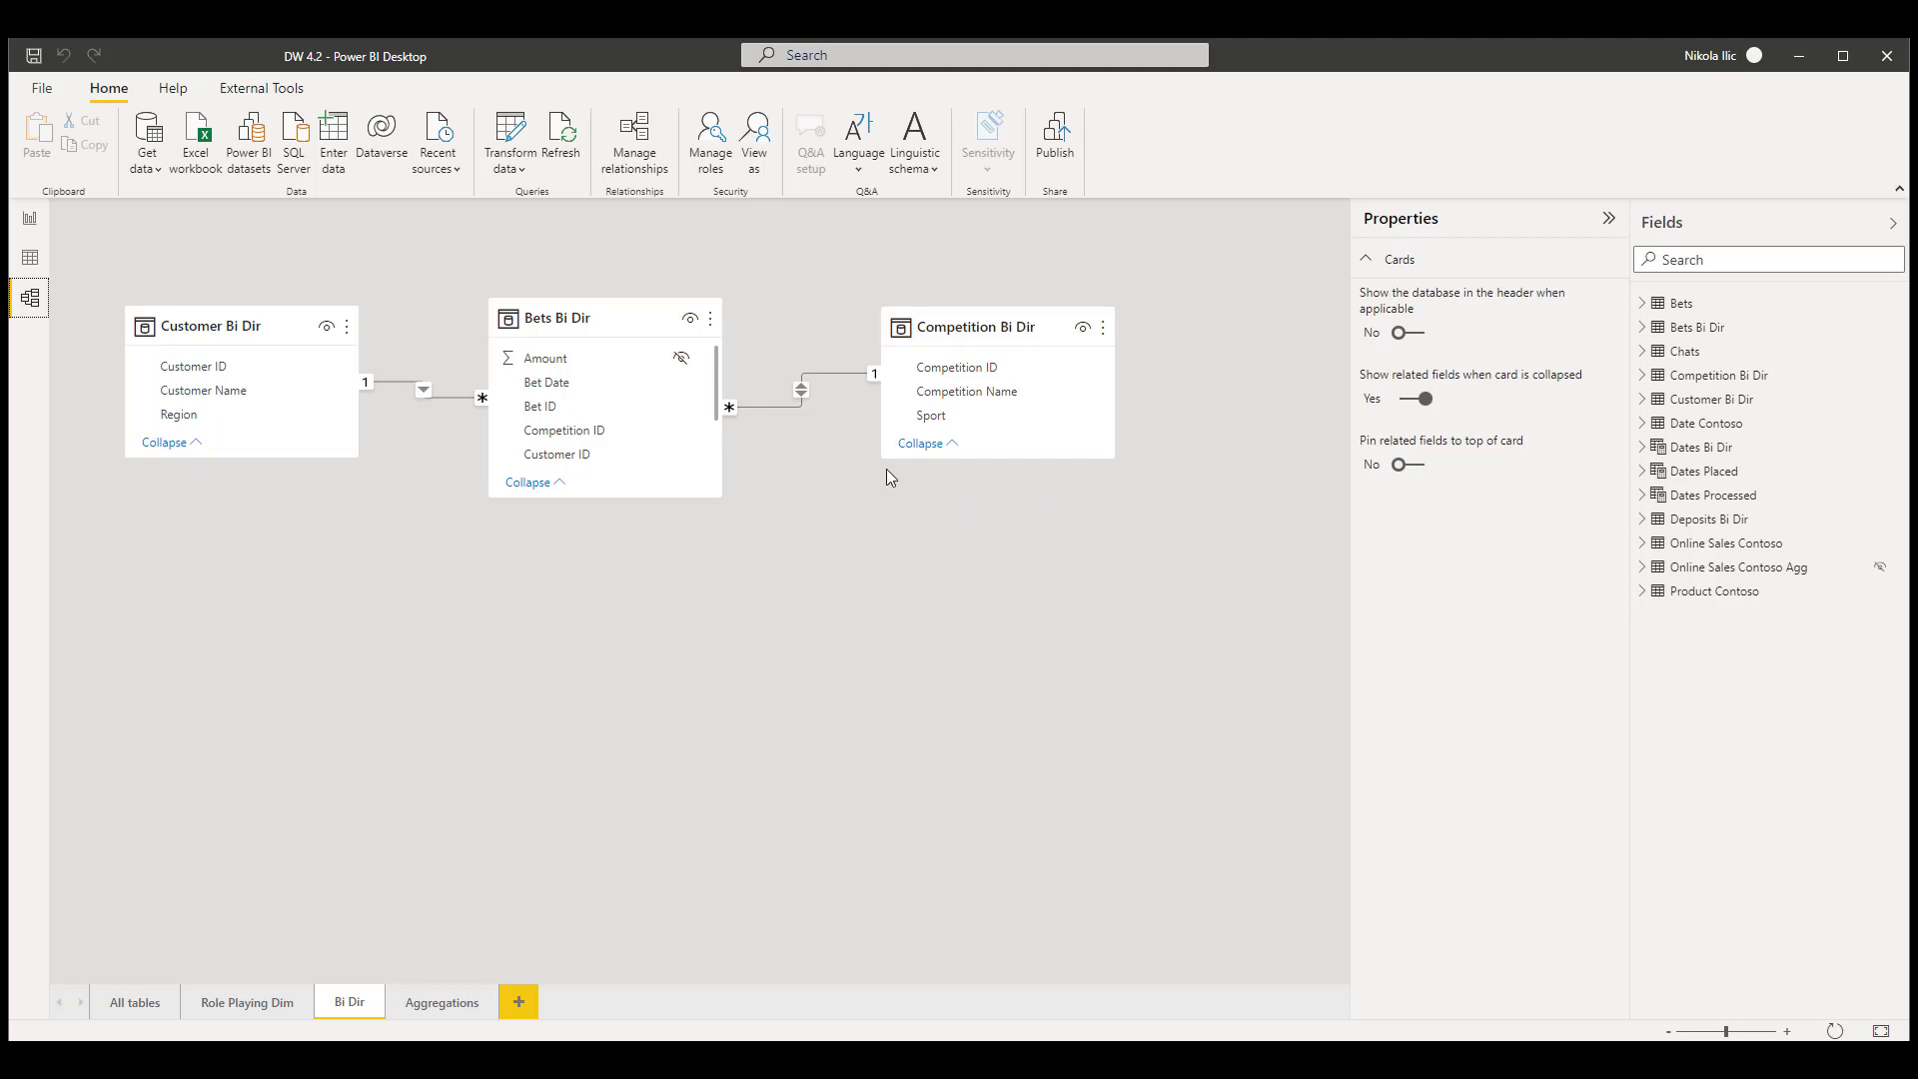
# Set the Bets–Competition relationship's cross filter direction back to Single and return to Report view
pyautogui.rightClick(801, 386)
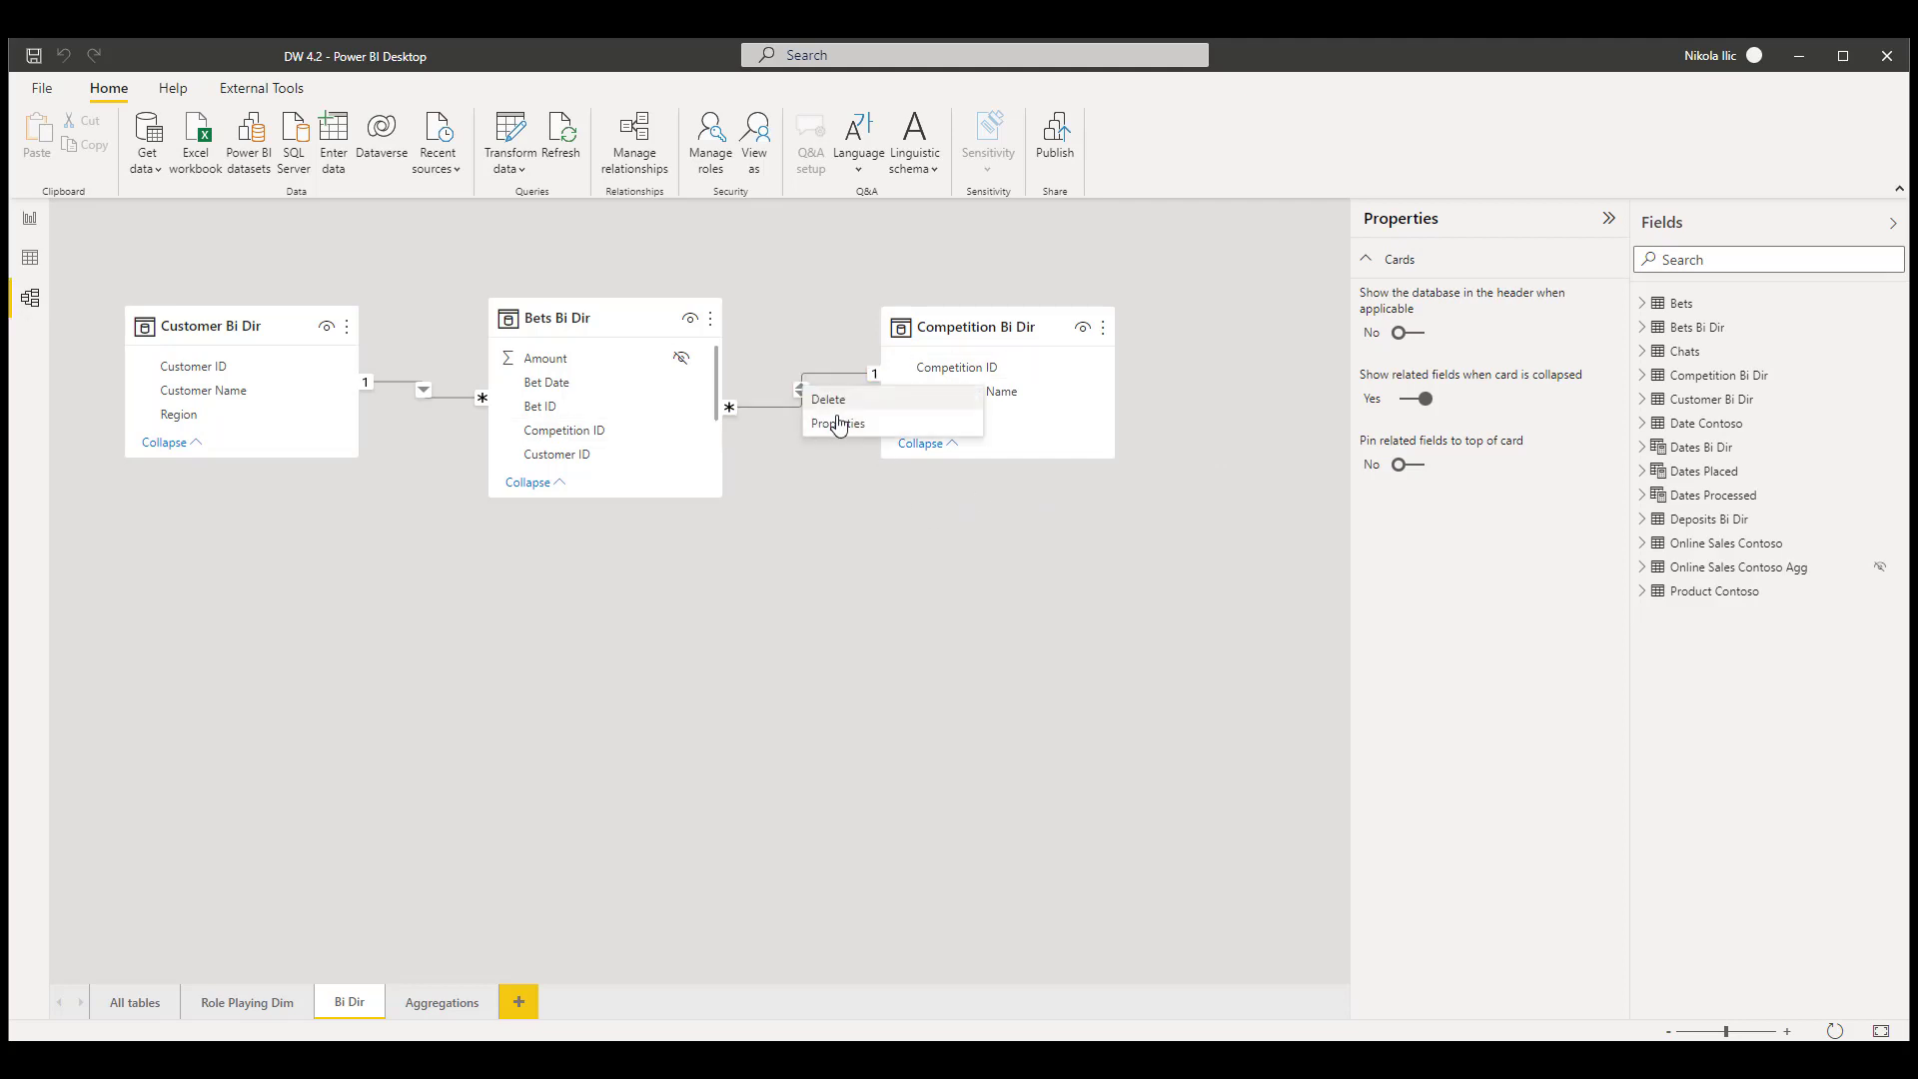
pyautogui.click(839, 424)
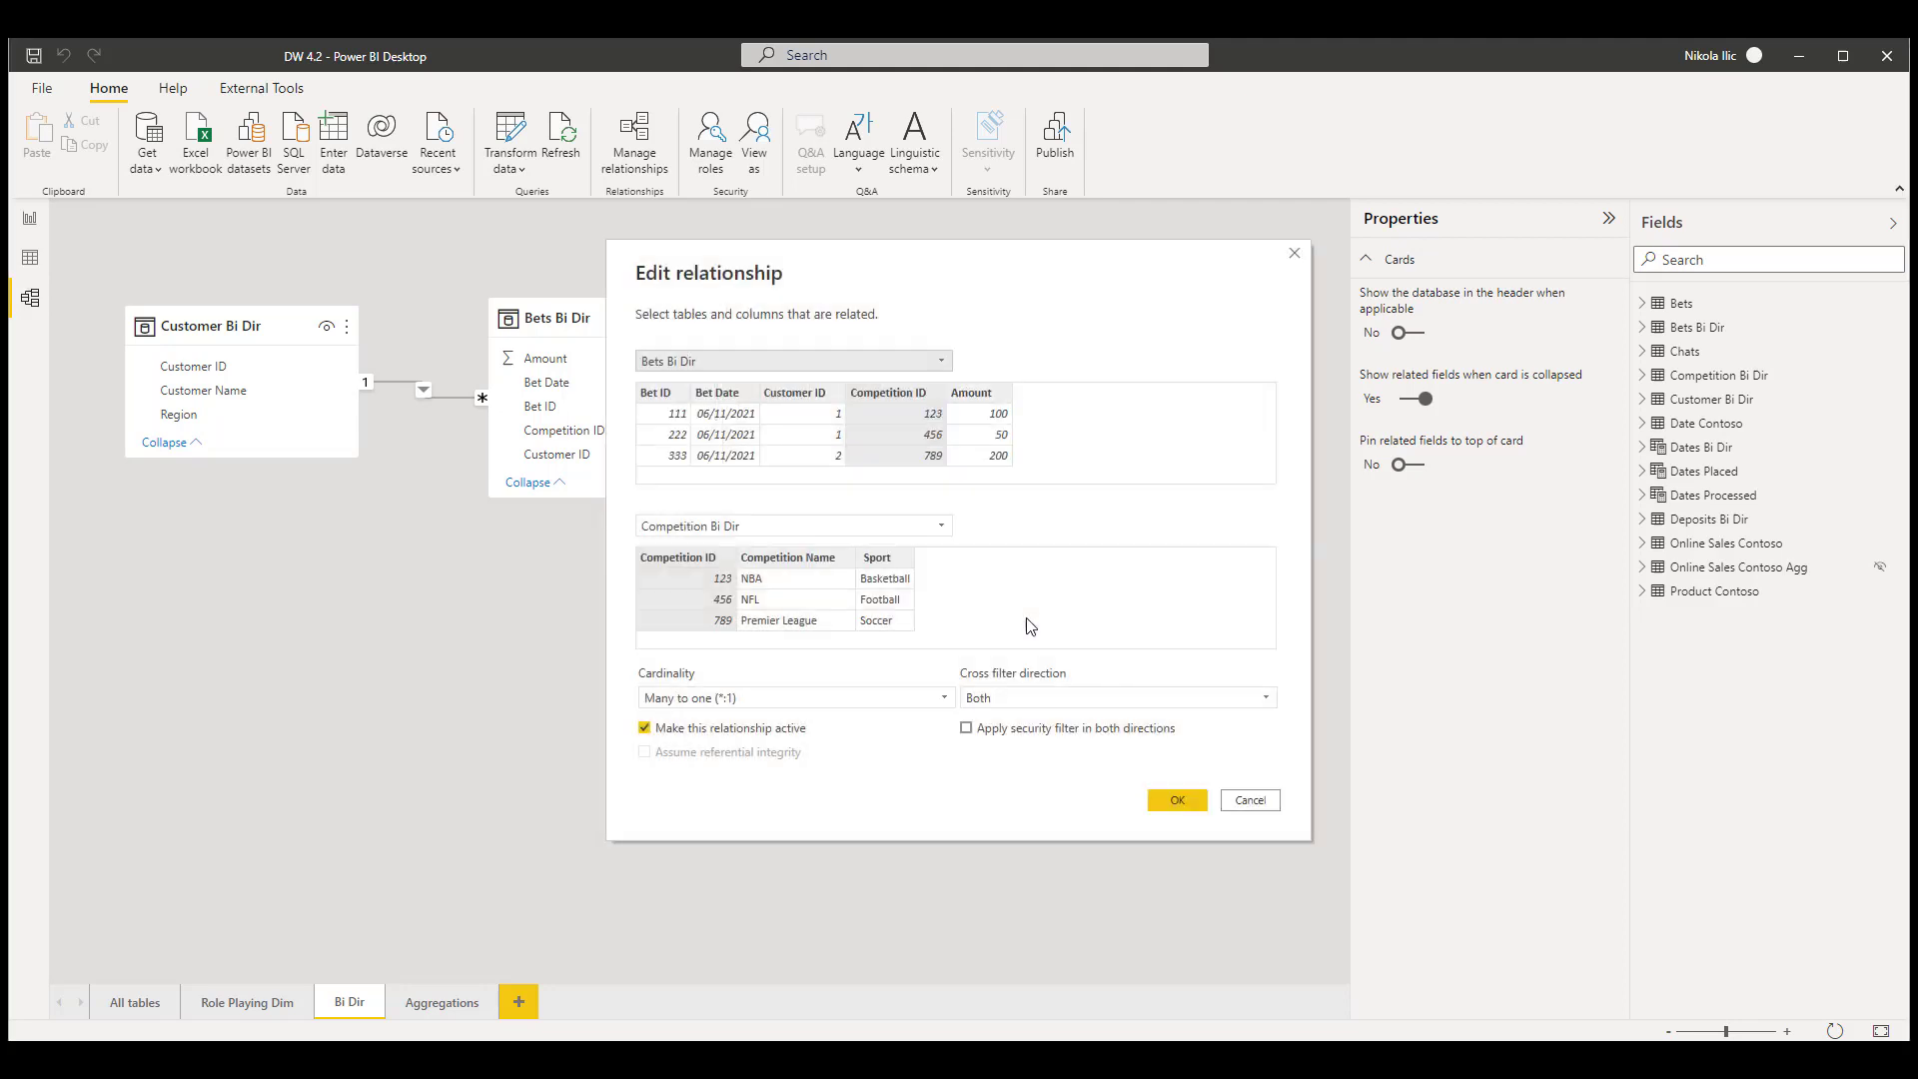
pyautogui.click(1135, 701)
pyautogui.click(1119, 721)
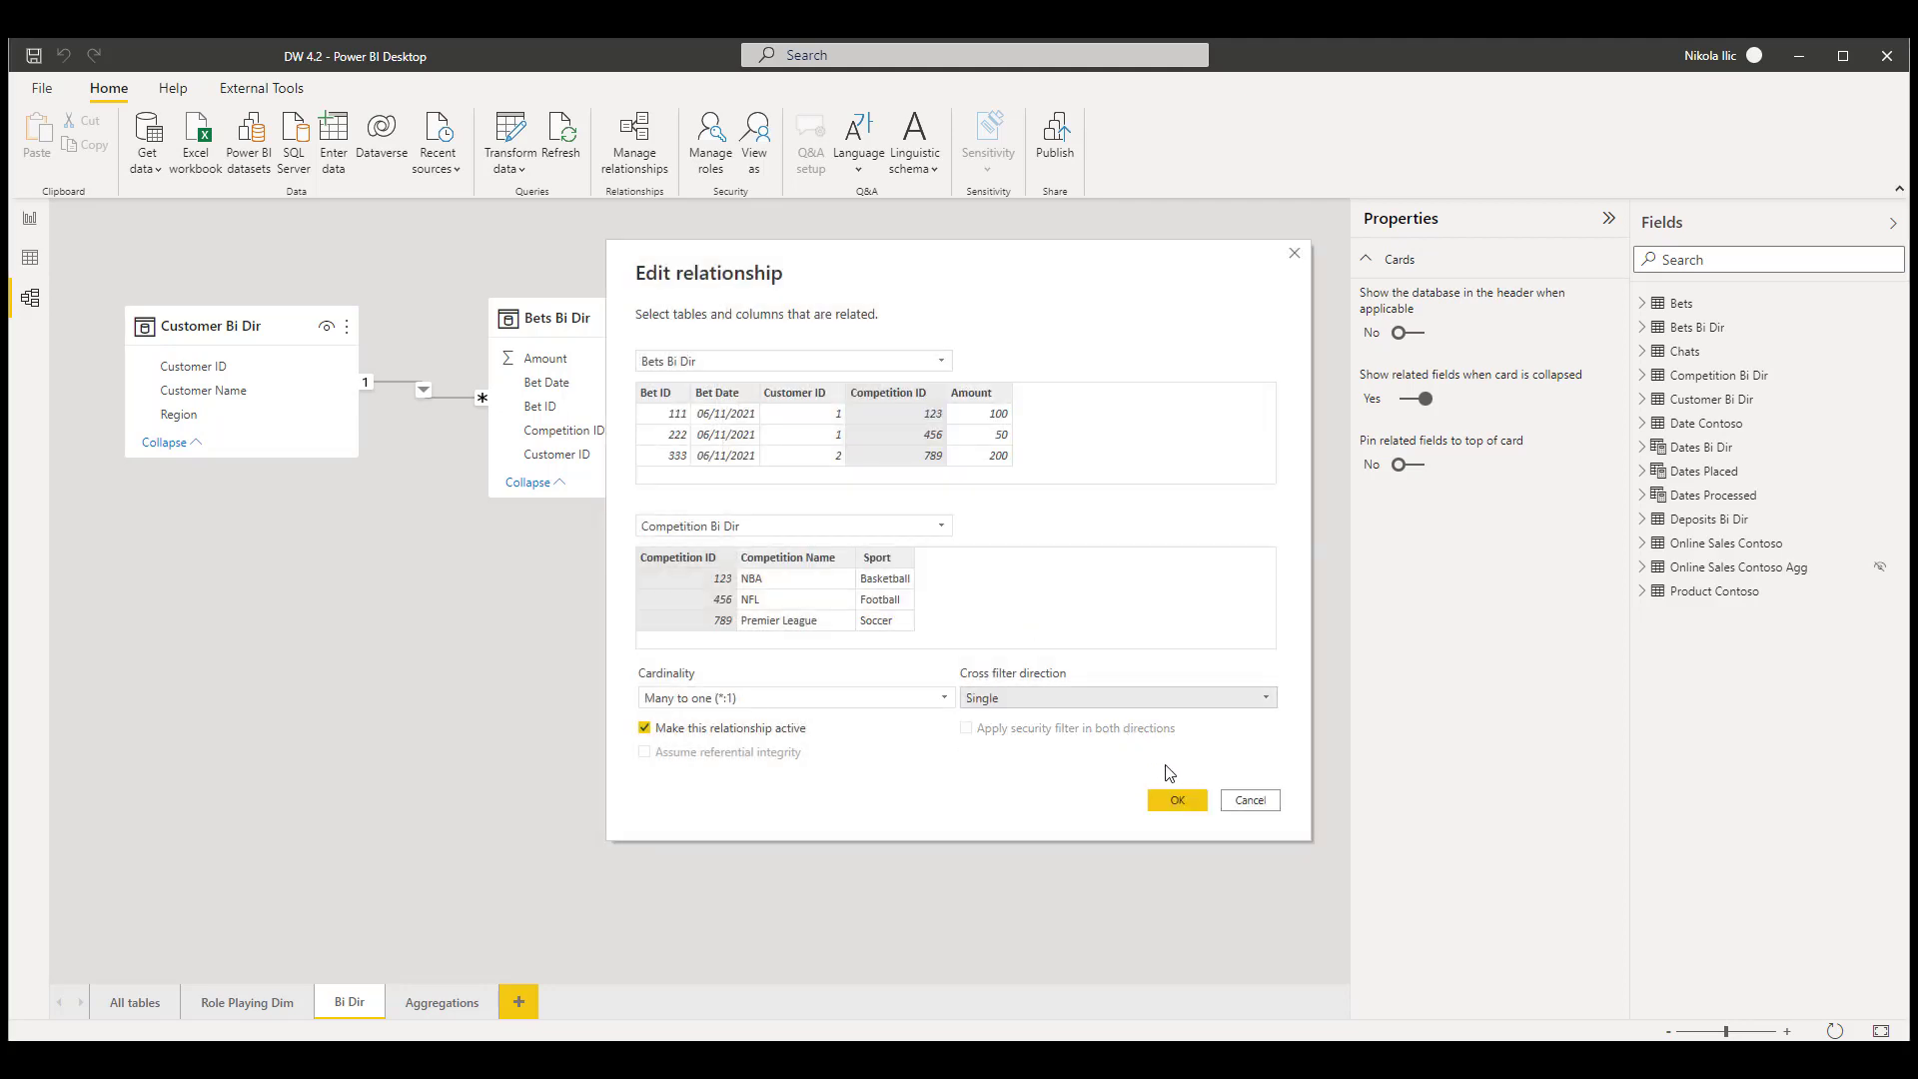
pyautogui.click(1185, 797)
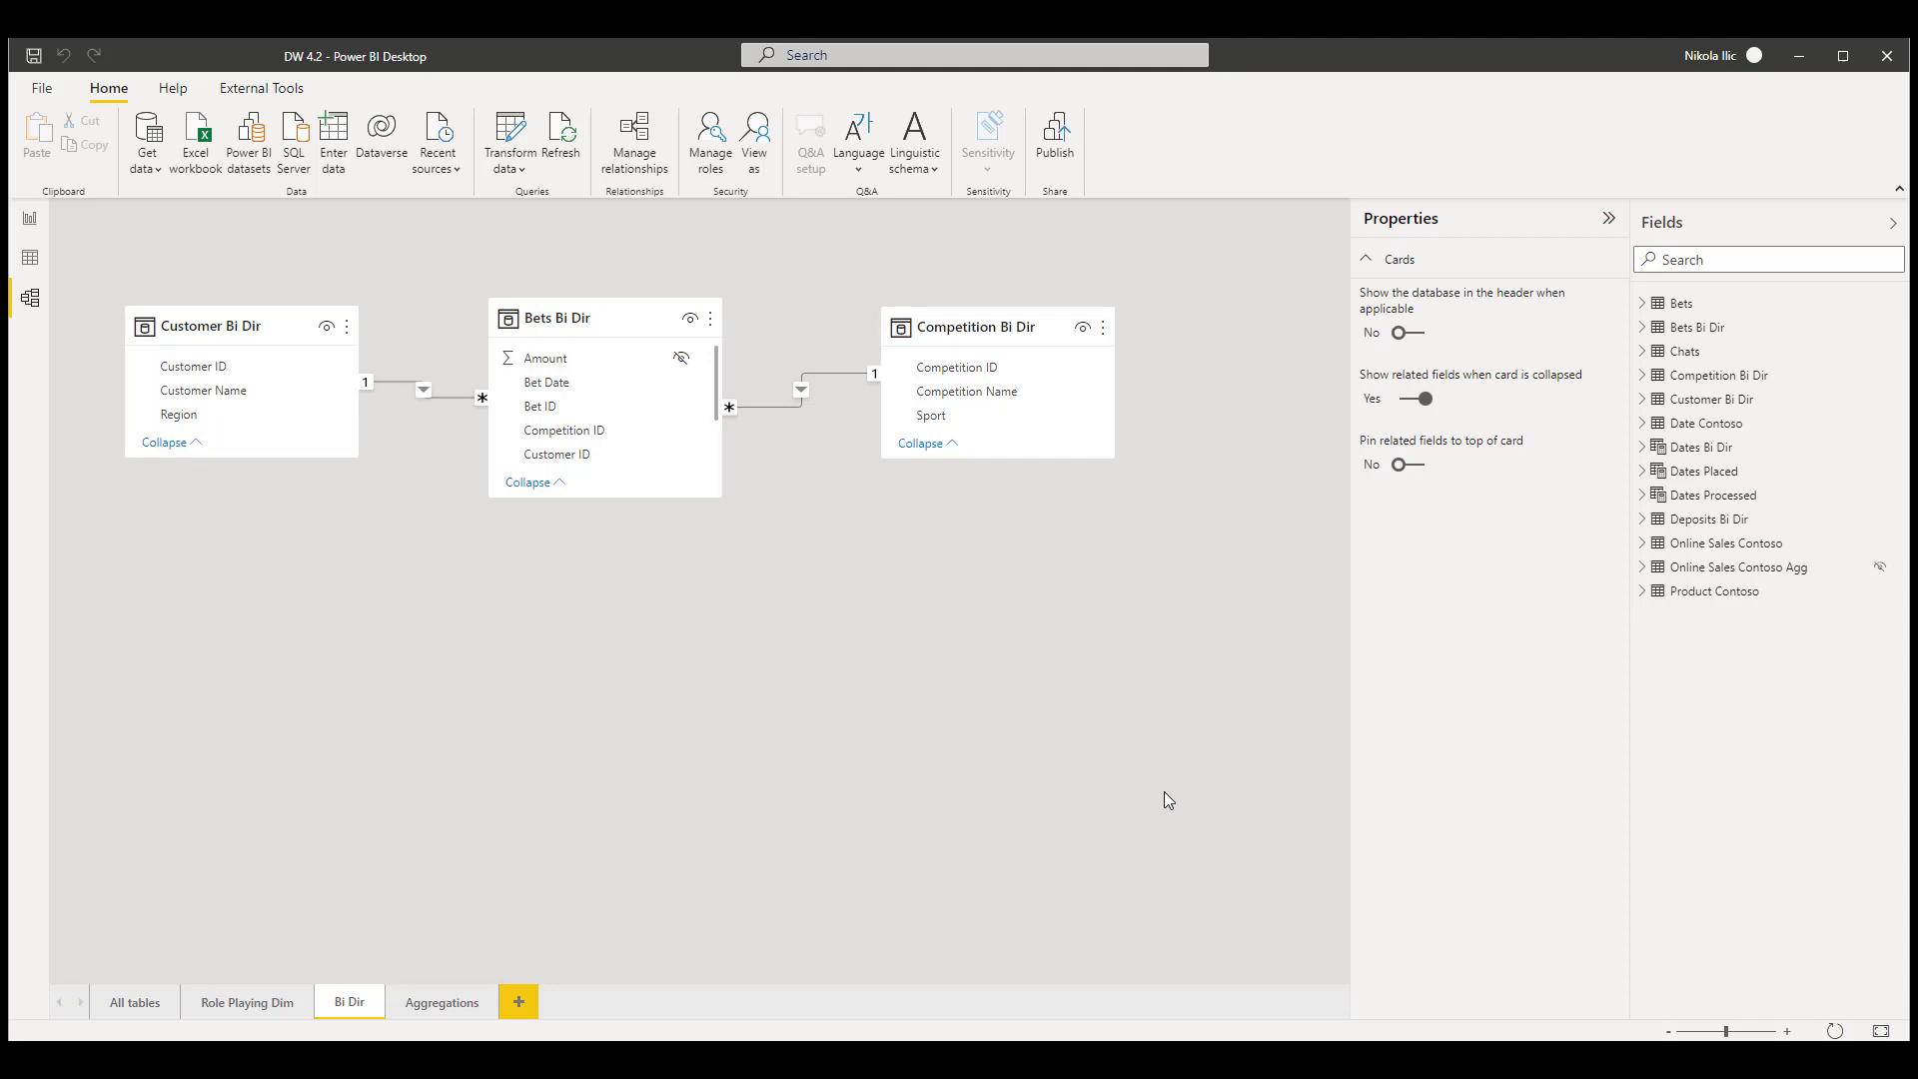
pyautogui.click(39, 228)
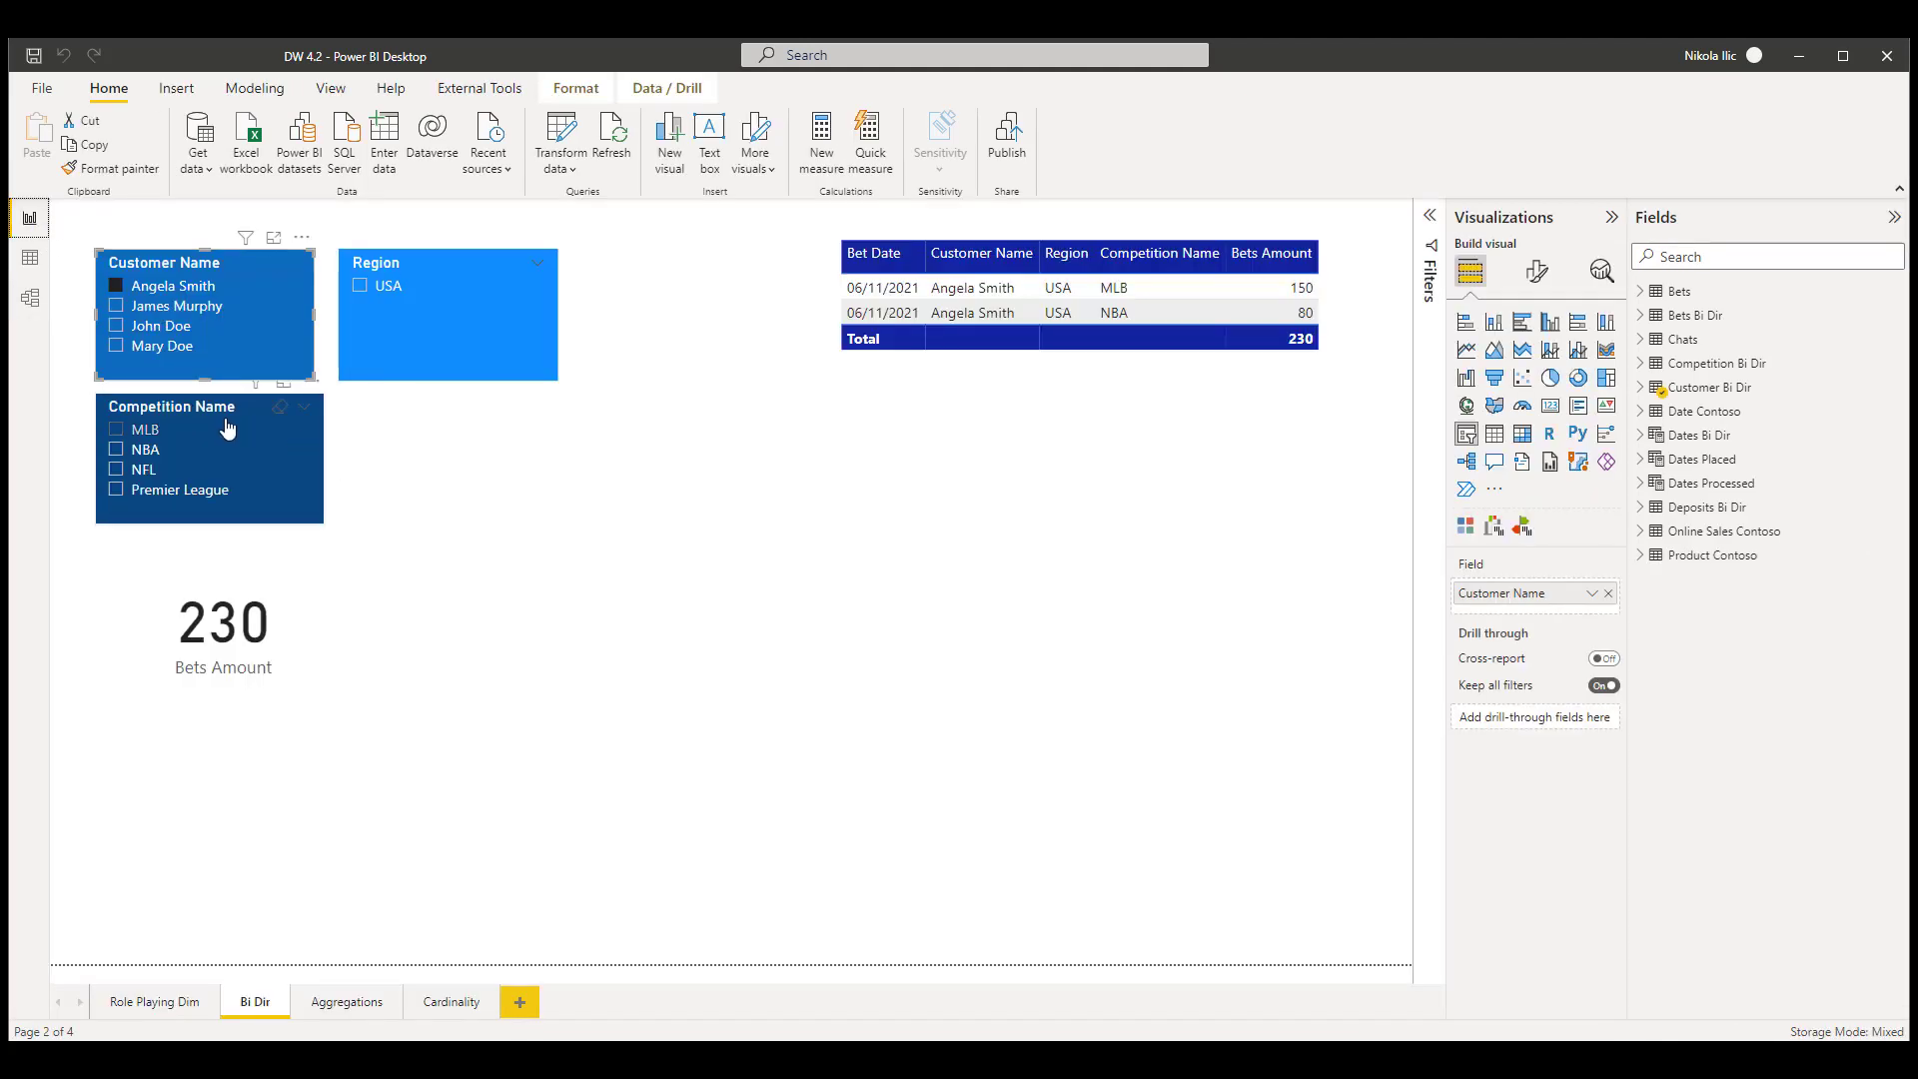
# Add a Bets Amount 'is not blank' filter on the Competition Name slicer, leaving MLB and NBA
pyautogui.click(661, 643)
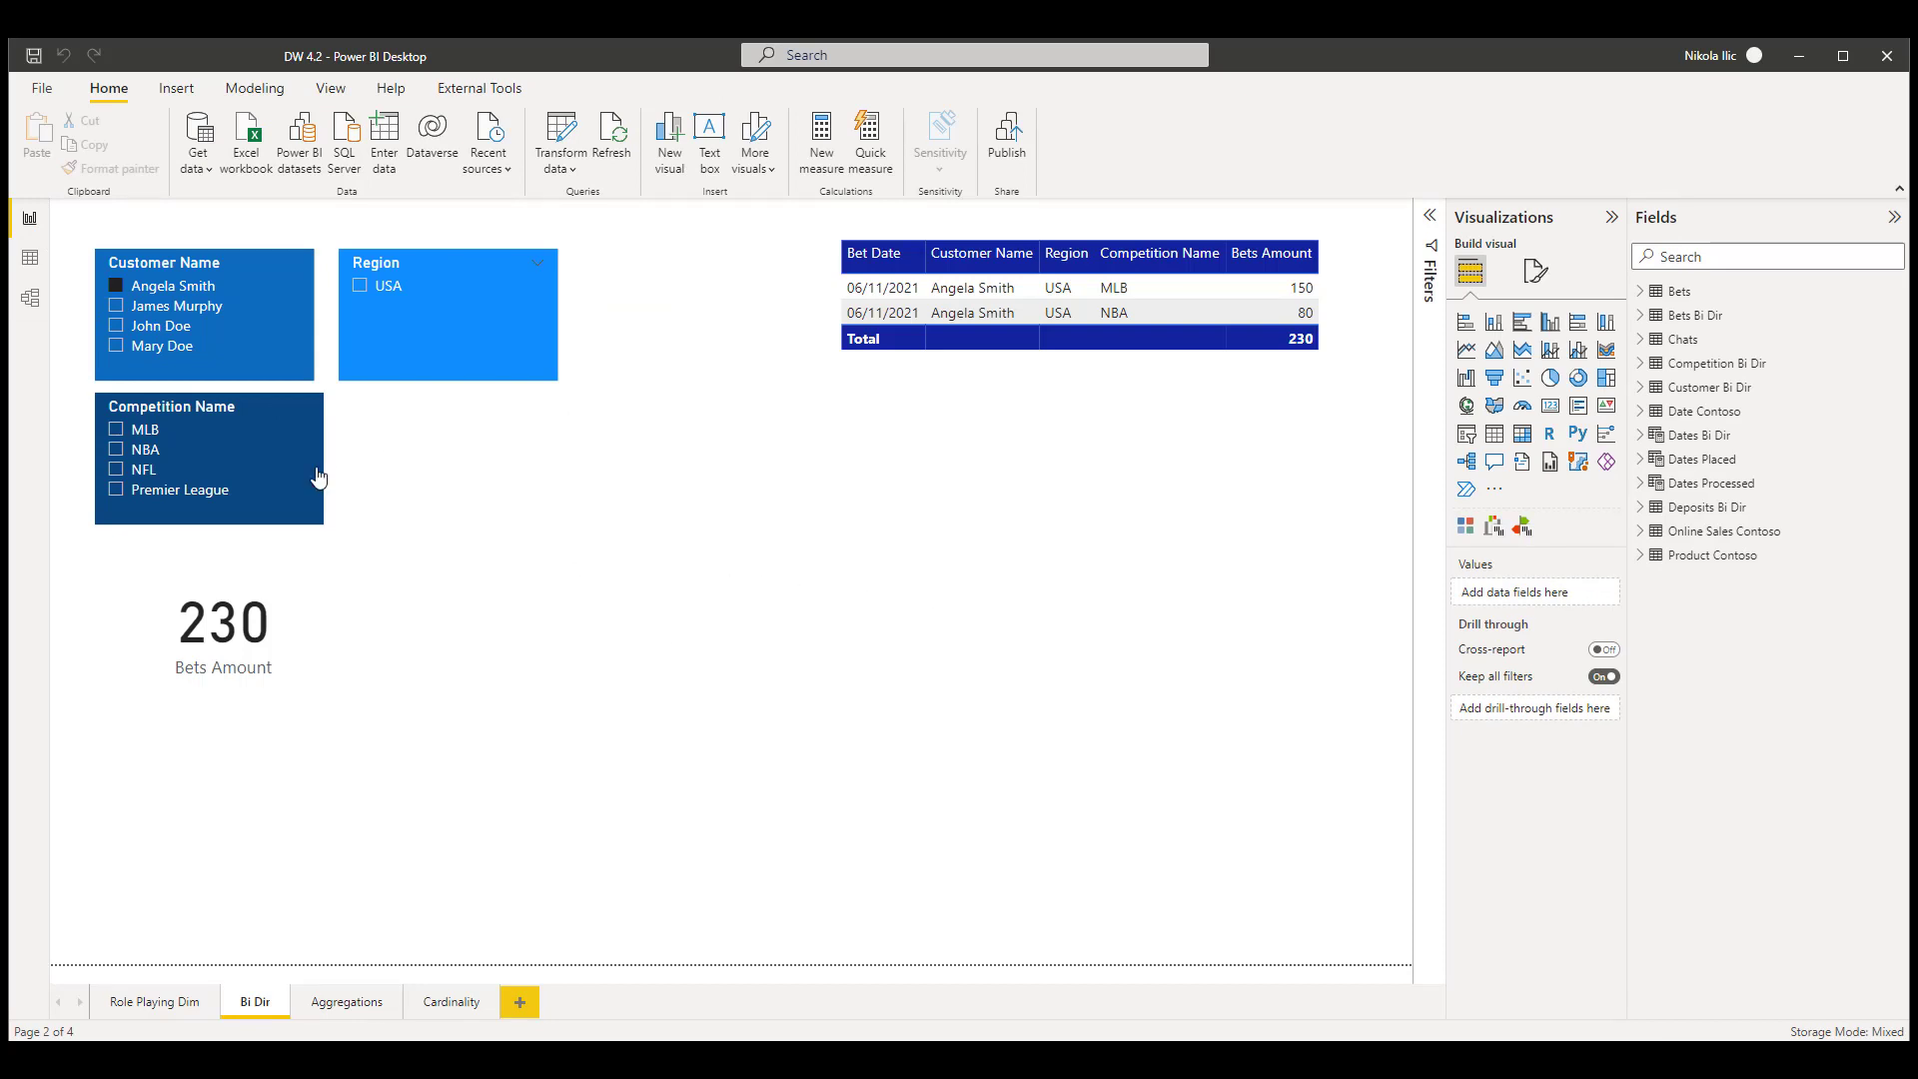
pyautogui.click(191, 415)
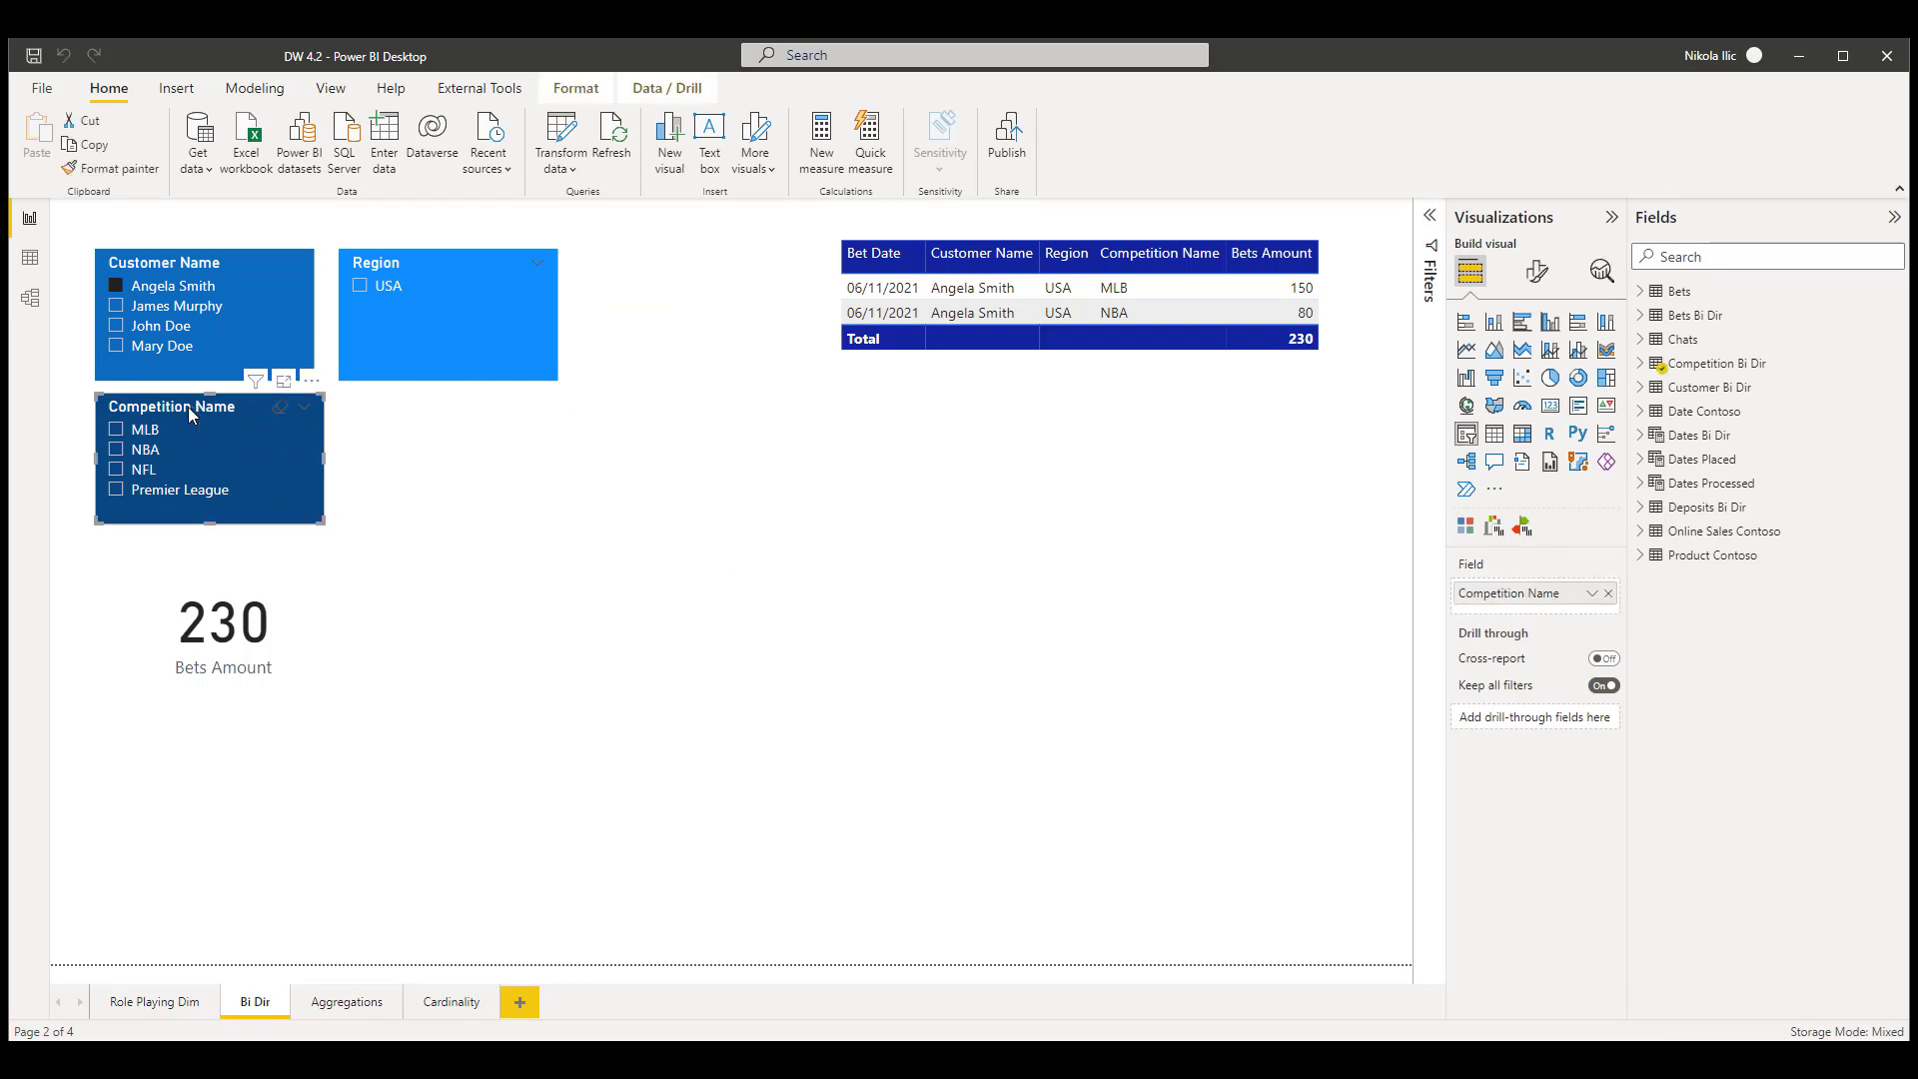
pyautogui.click(1432, 221)
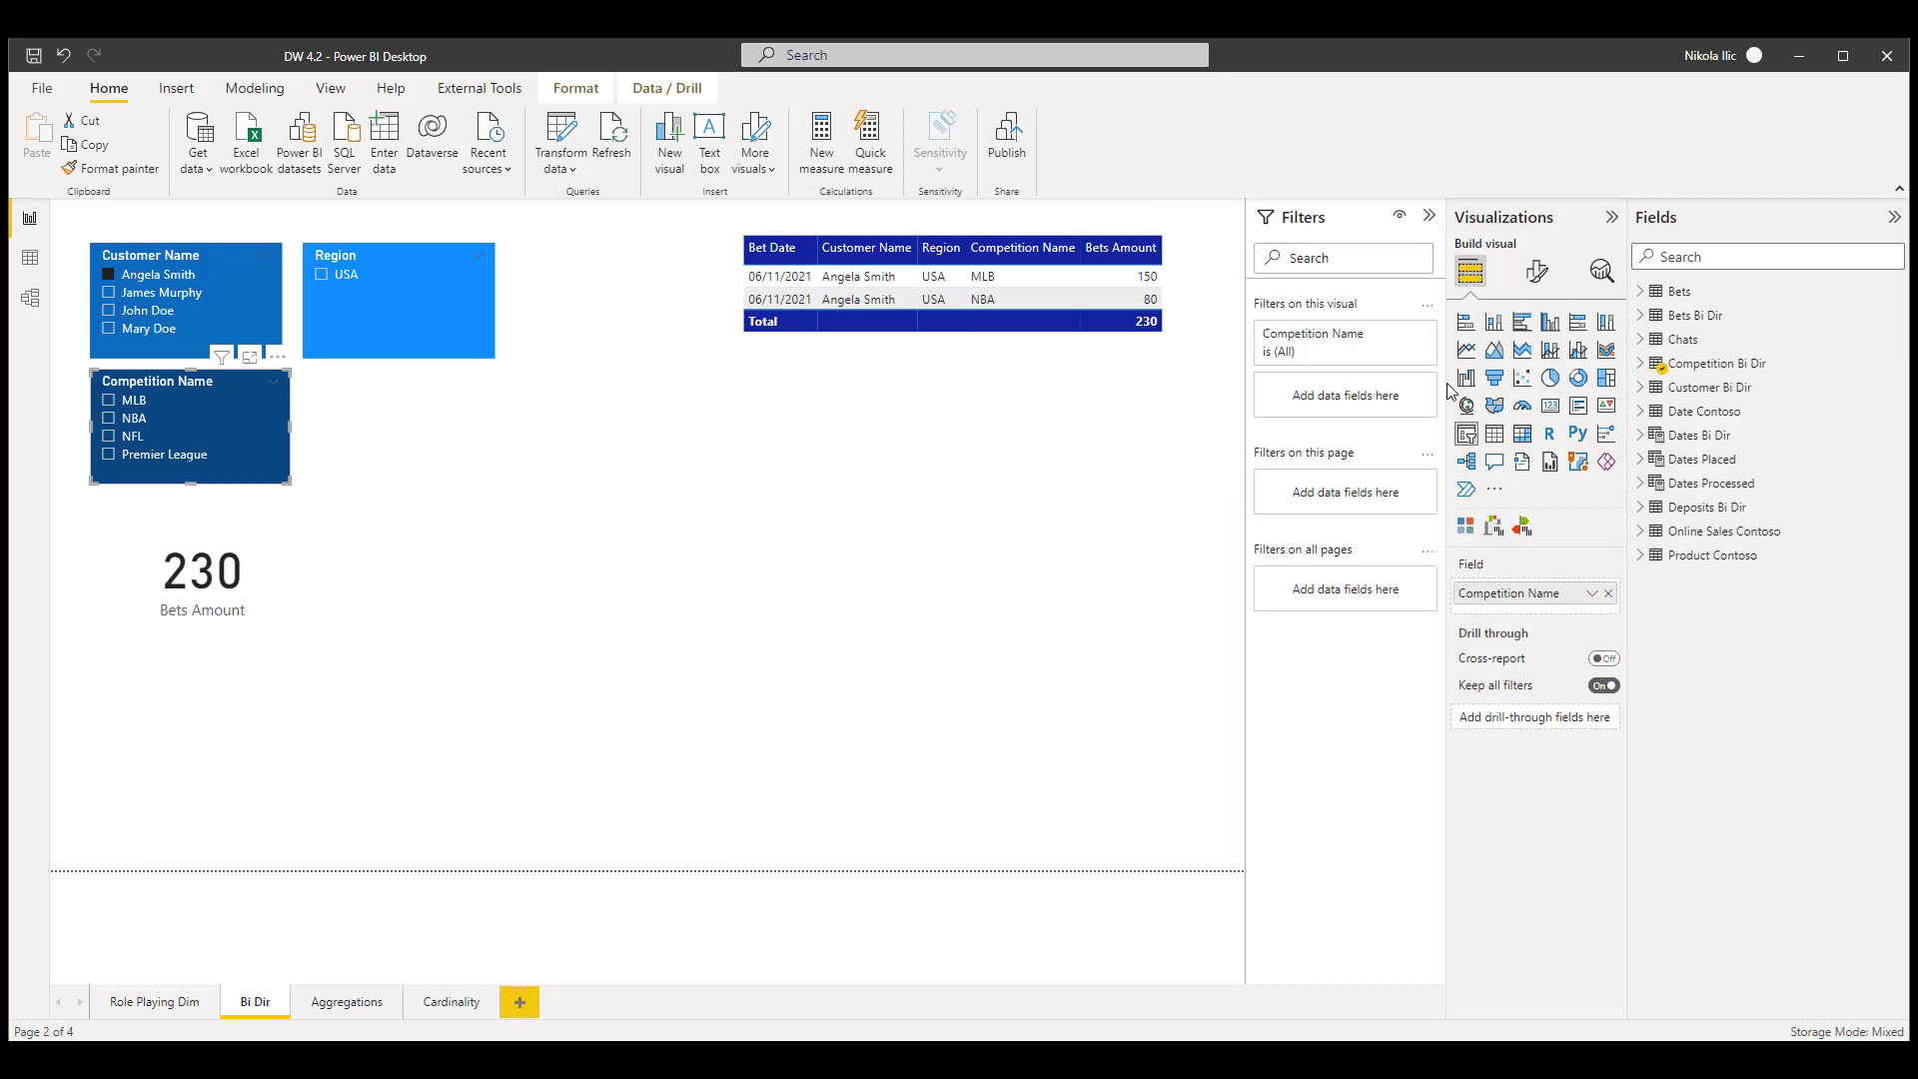
pyautogui.click(1640, 315)
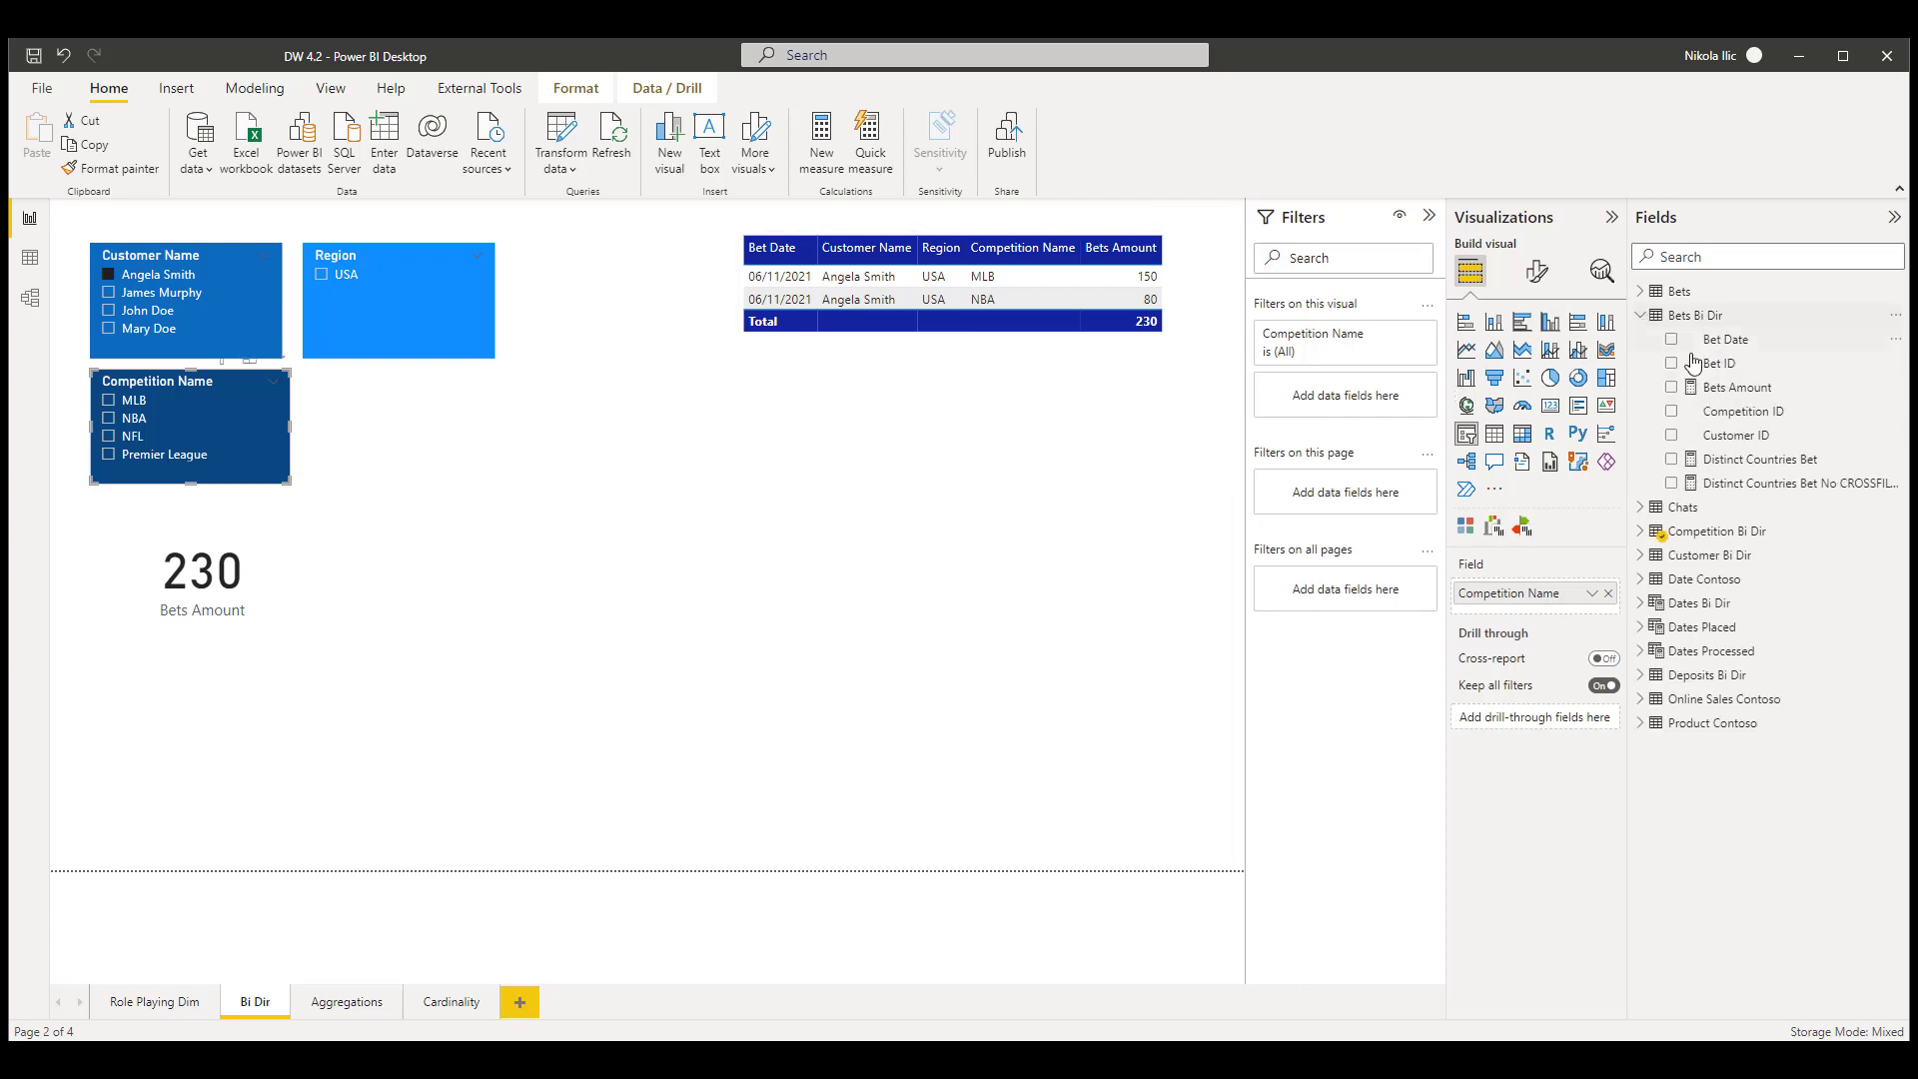
pyautogui.moveTo(1757, 391); pyautogui.dragTo(1346, 395)
pyautogui.click(1419, 470)
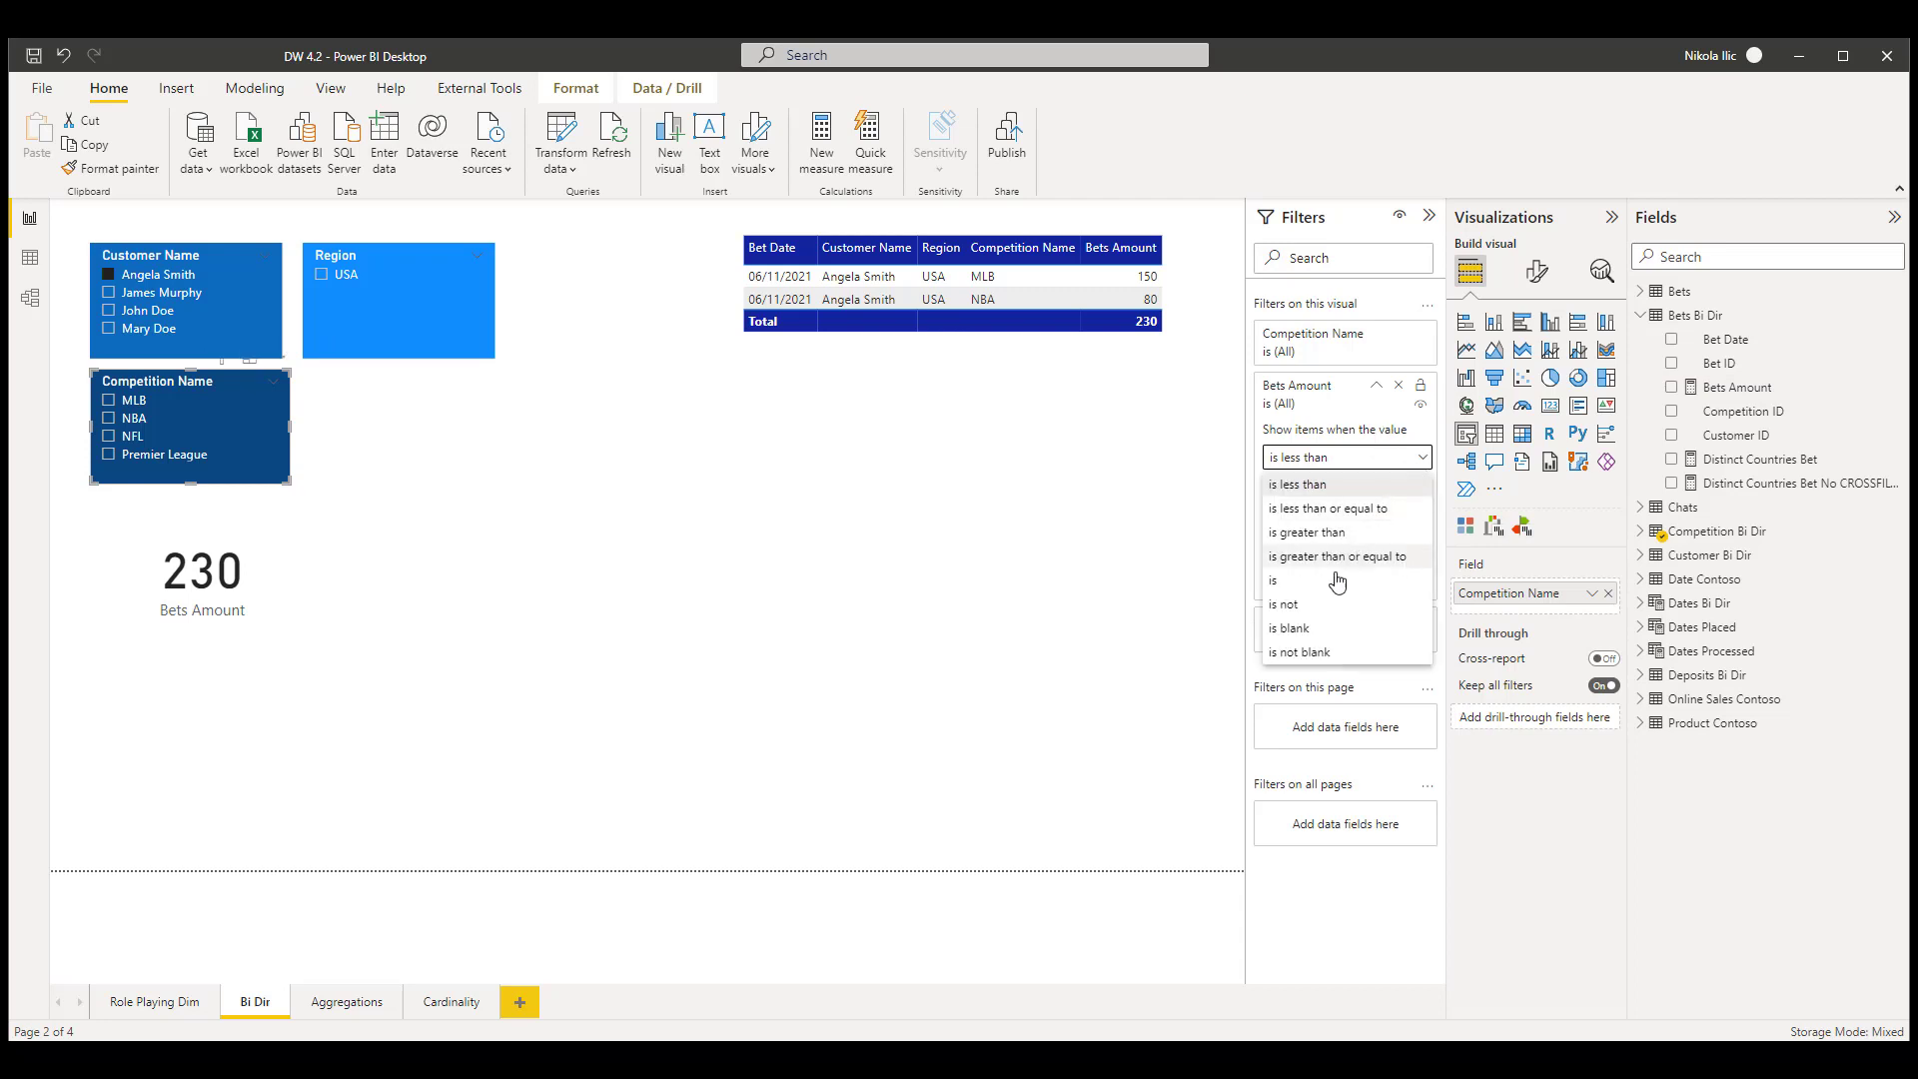
pyautogui.click(1306, 652)
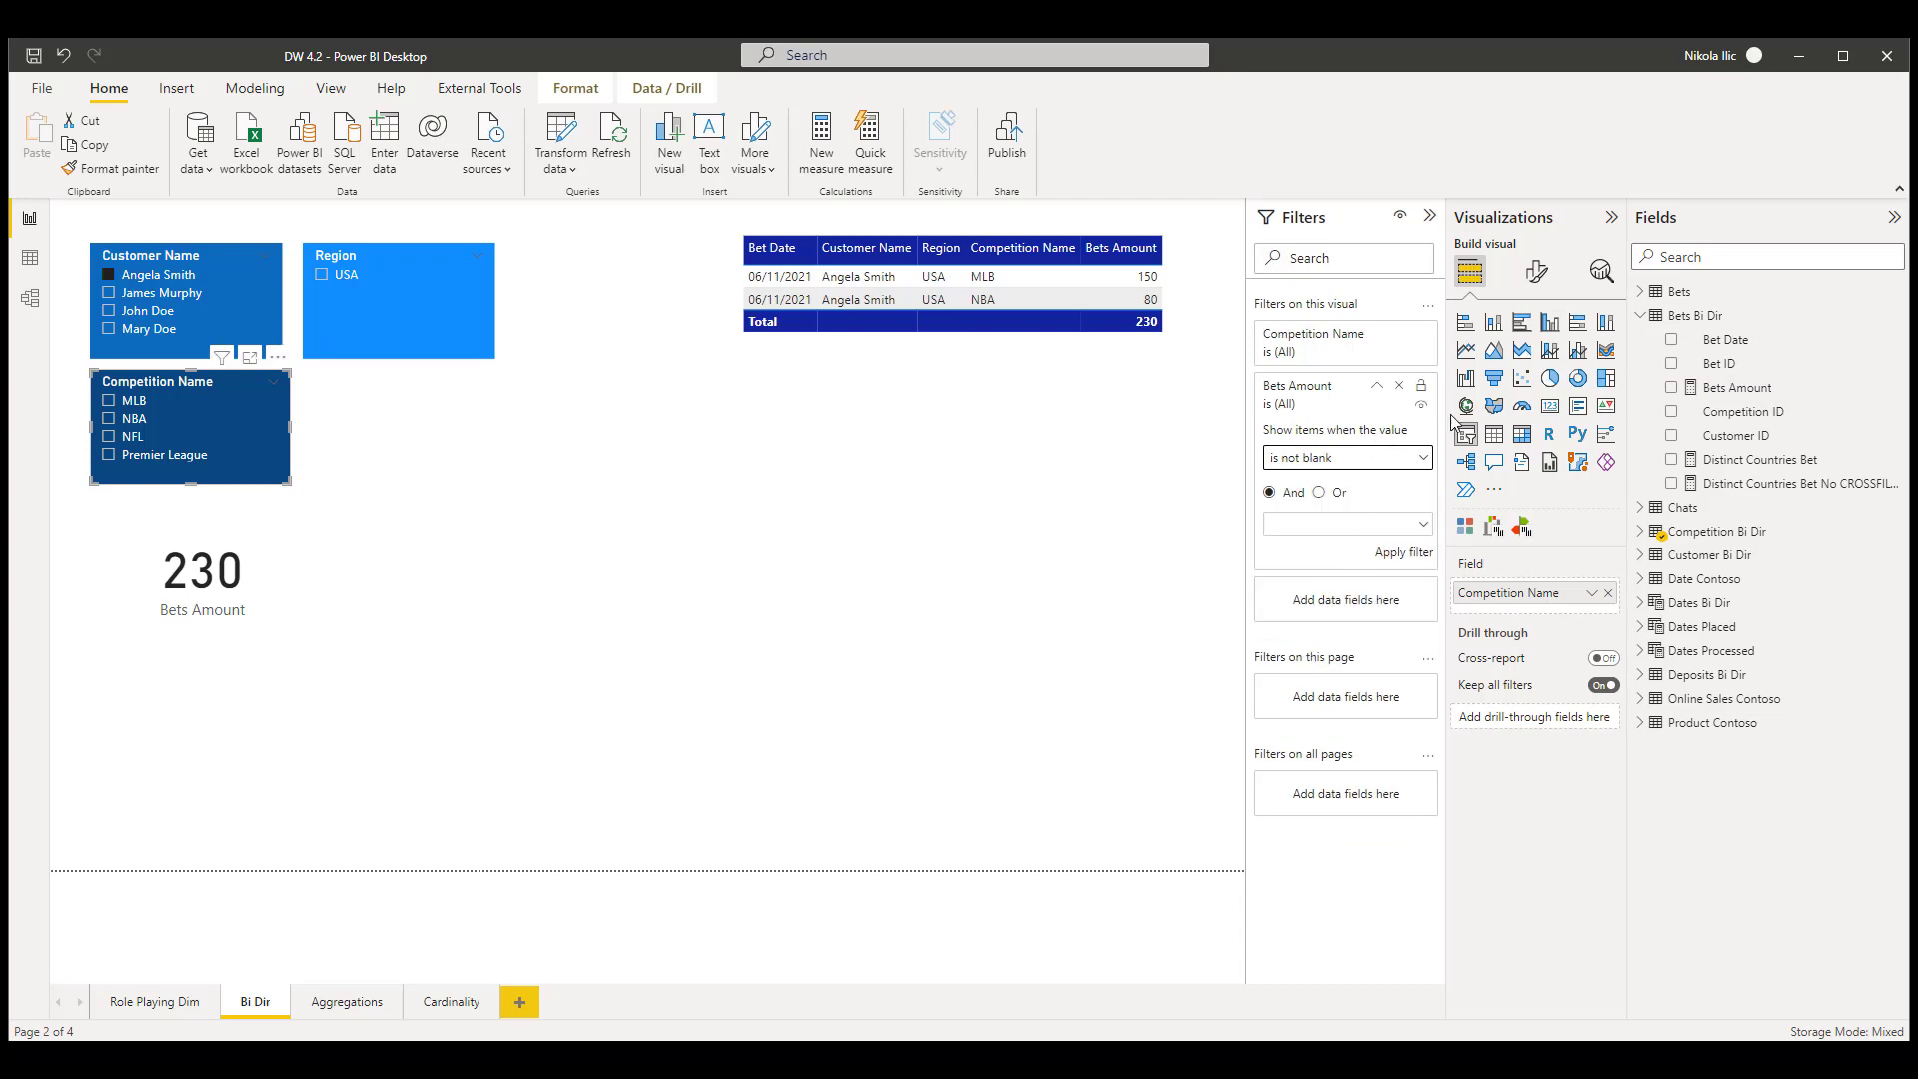
pyautogui.click(1409, 561)
pyautogui.click(1408, 561)
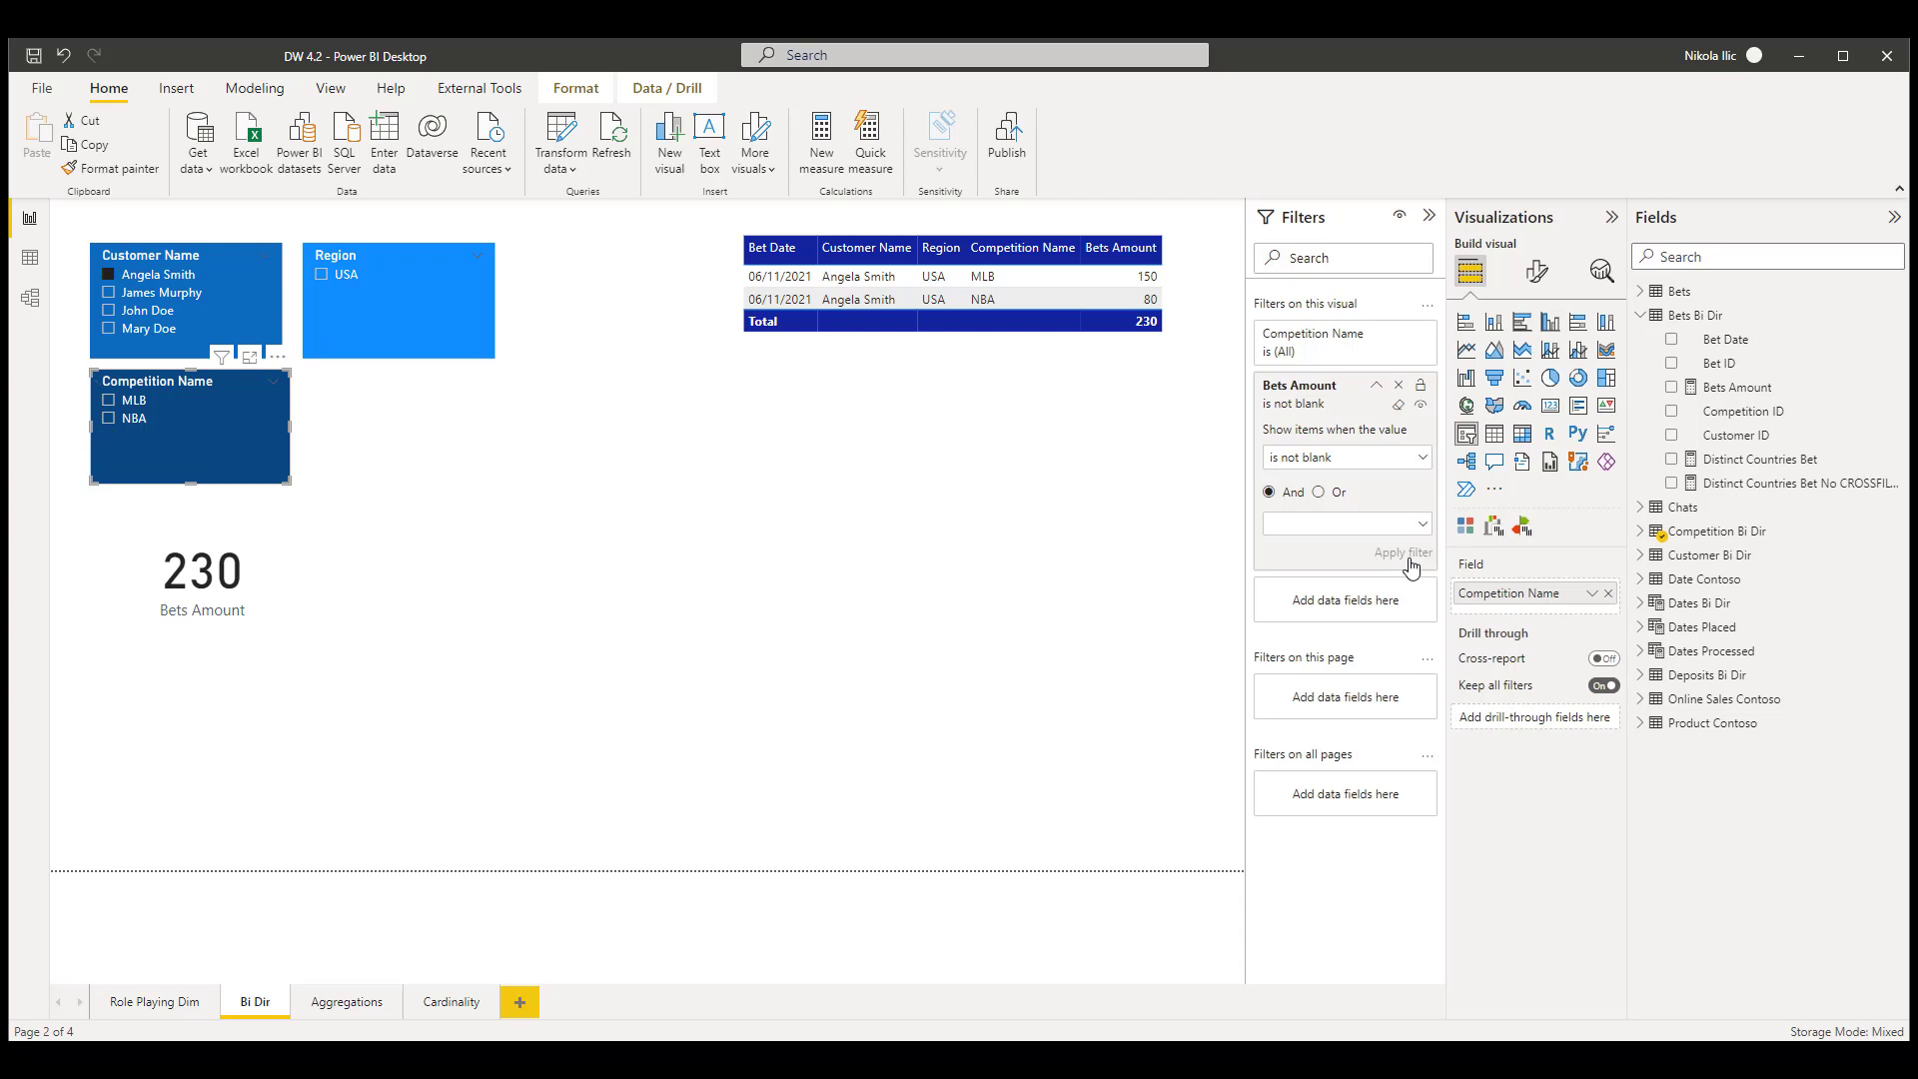
pyautogui.click(1378, 386)
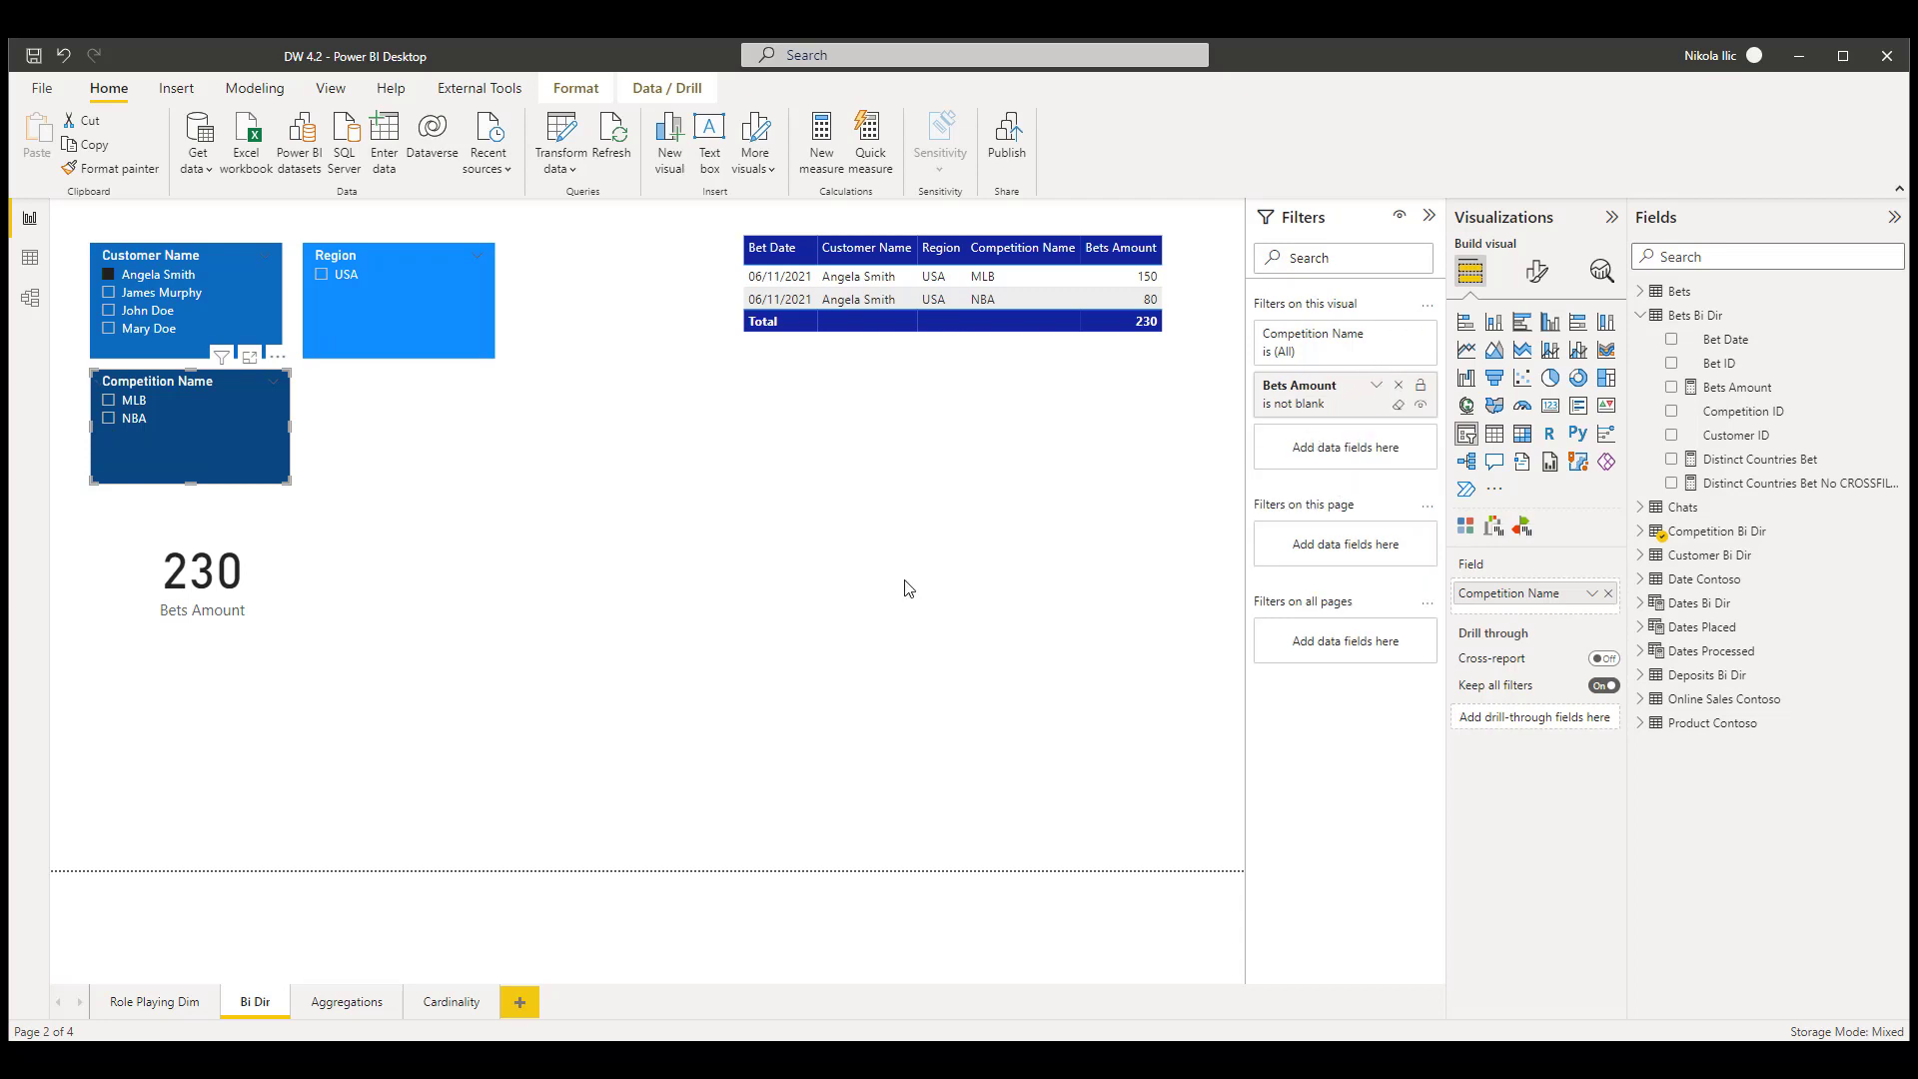
pyautogui.click(423, 588)
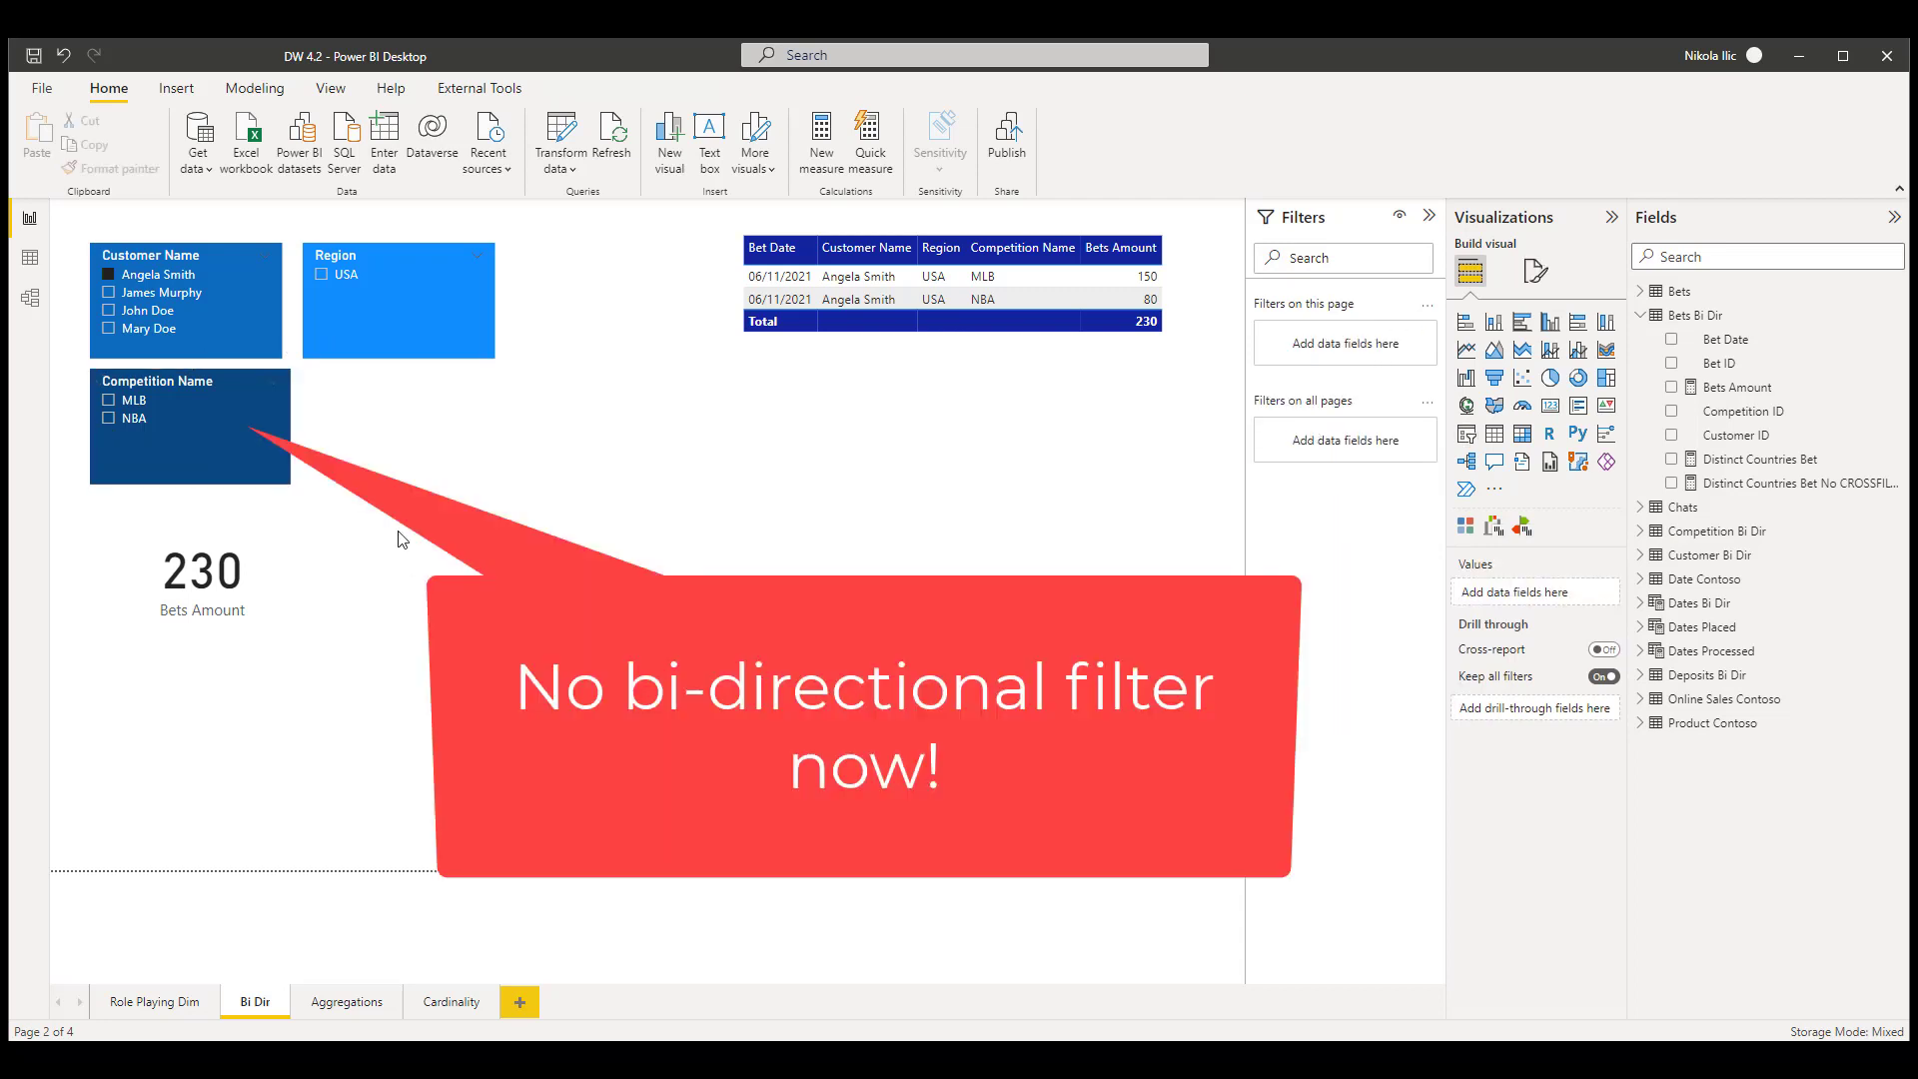
pyautogui.click(108, 310)
pyautogui.click(109, 330)
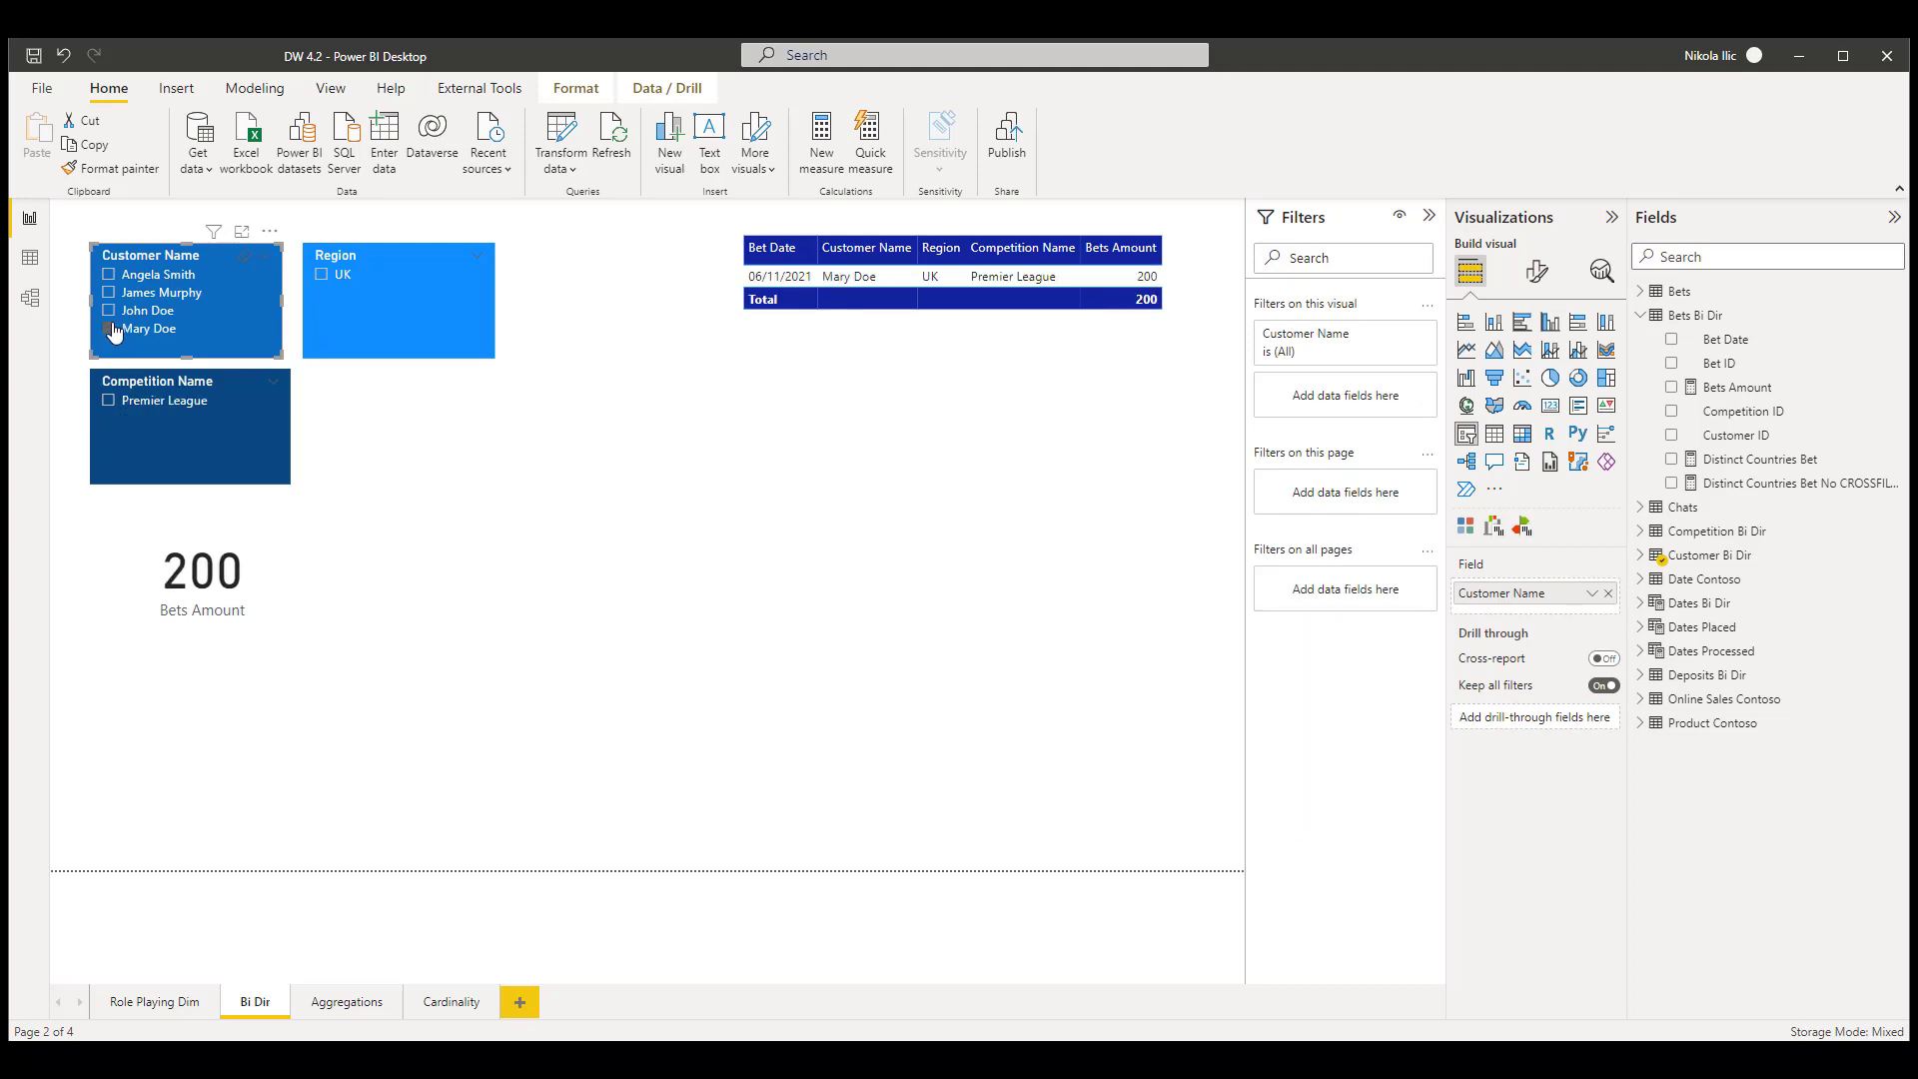
pyautogui.click(110, 275)
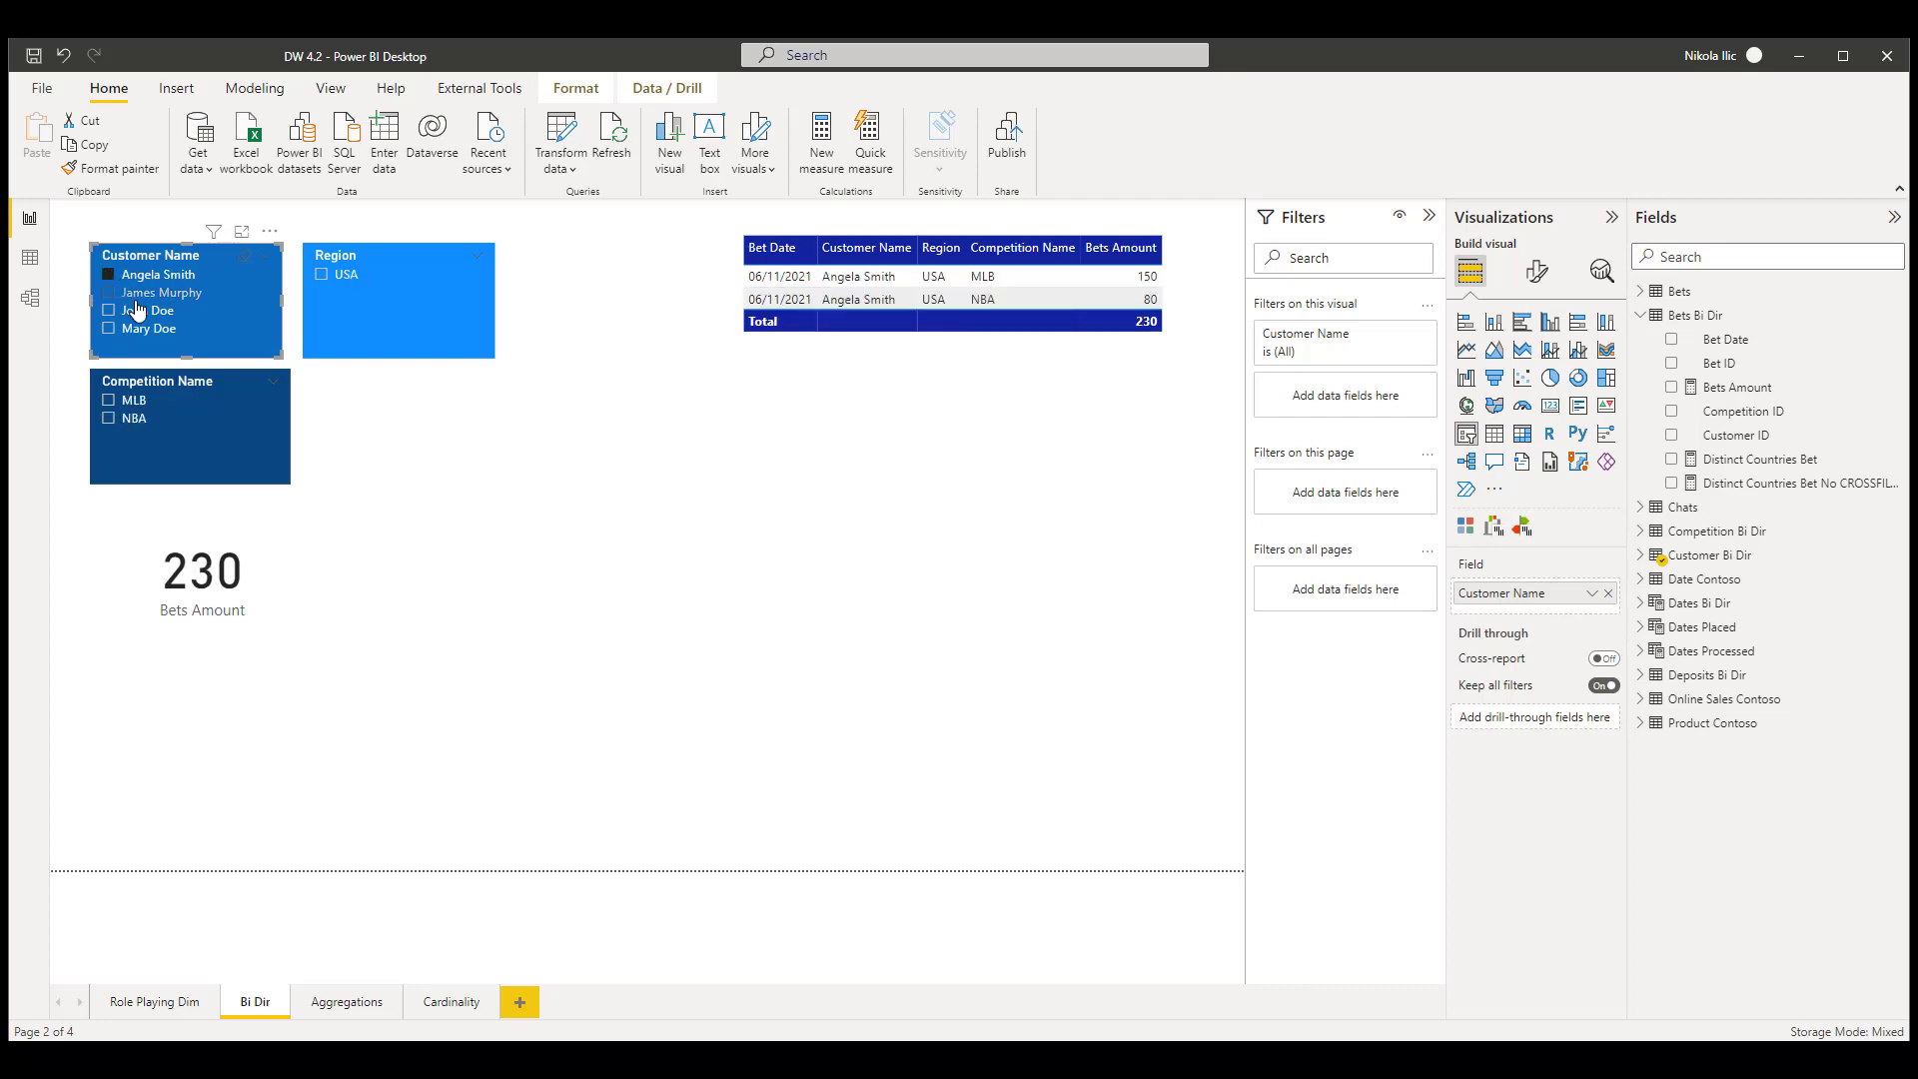